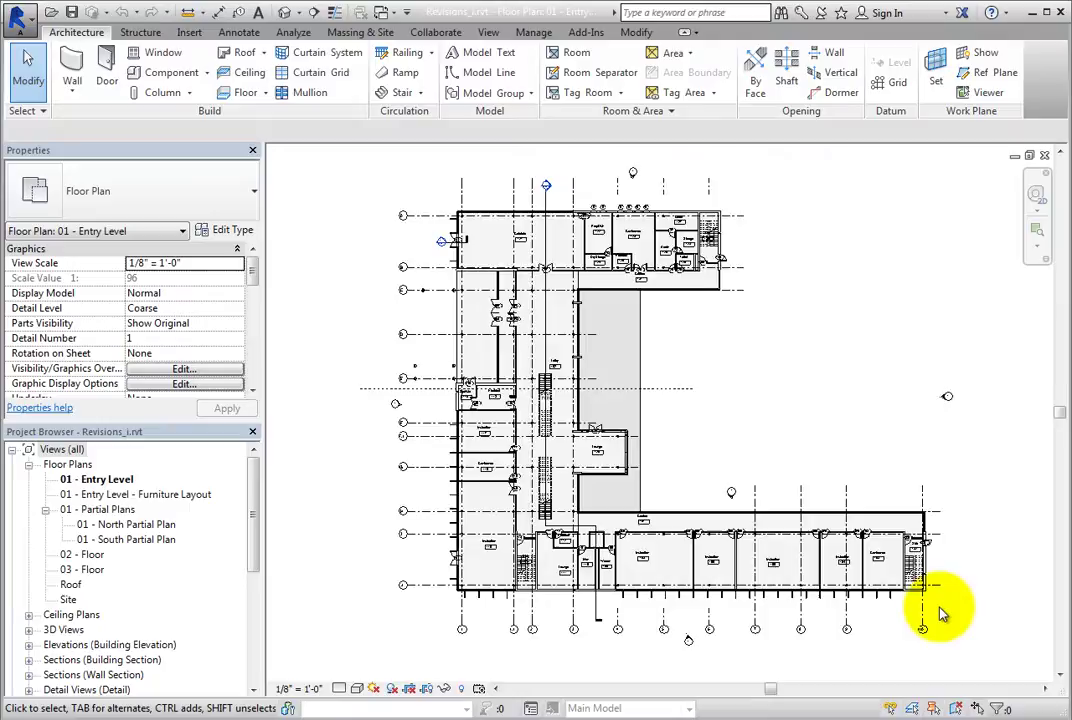
- Zoom in on Stair 132 beside Conference 103 and switch to the View tools
scroll(938, 610, "up", 3)
scroll(938, 610, "up", 3)
middle_click_drag(905, 578, 731, 476)
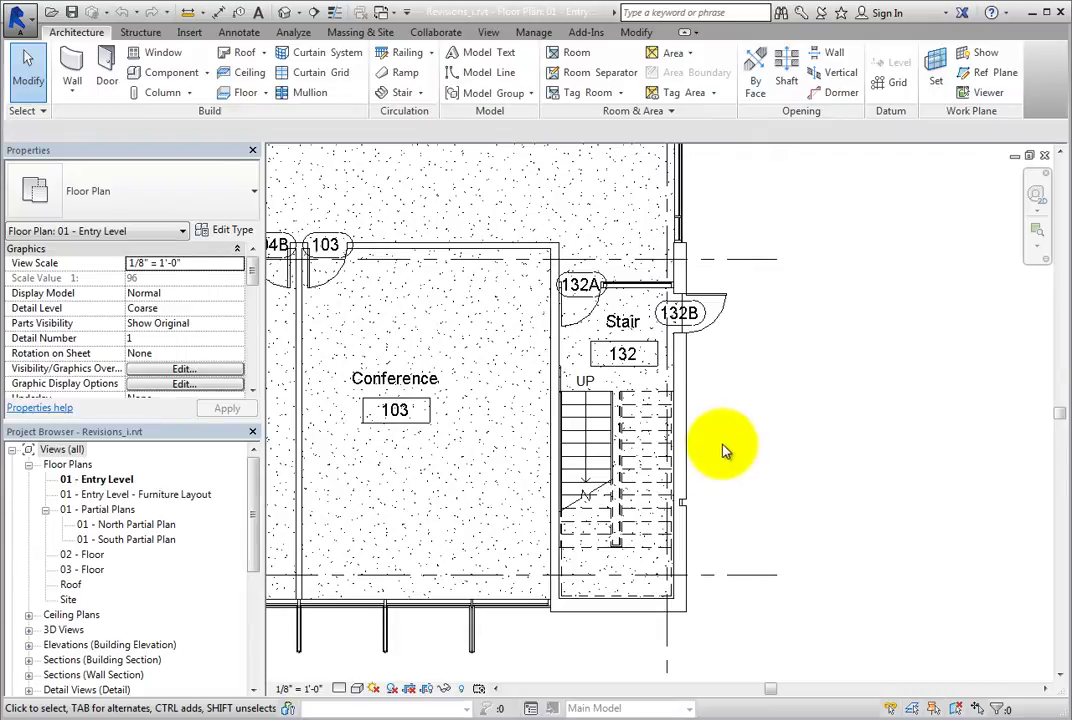
left_click(497, 34)
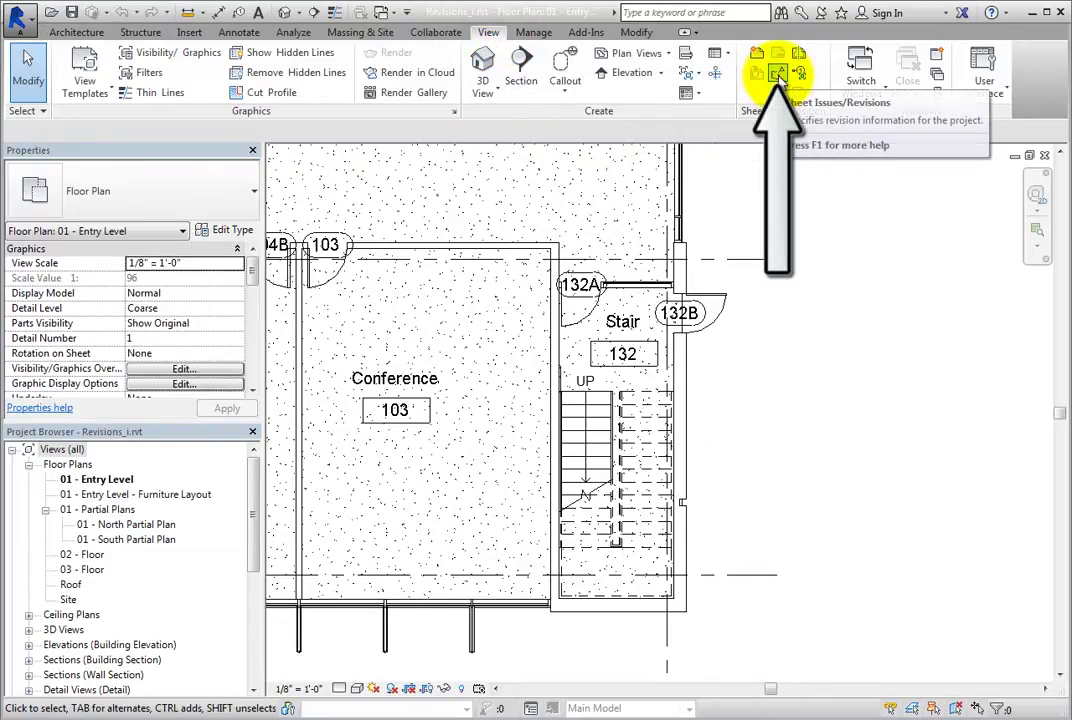
left_click(779, 74)
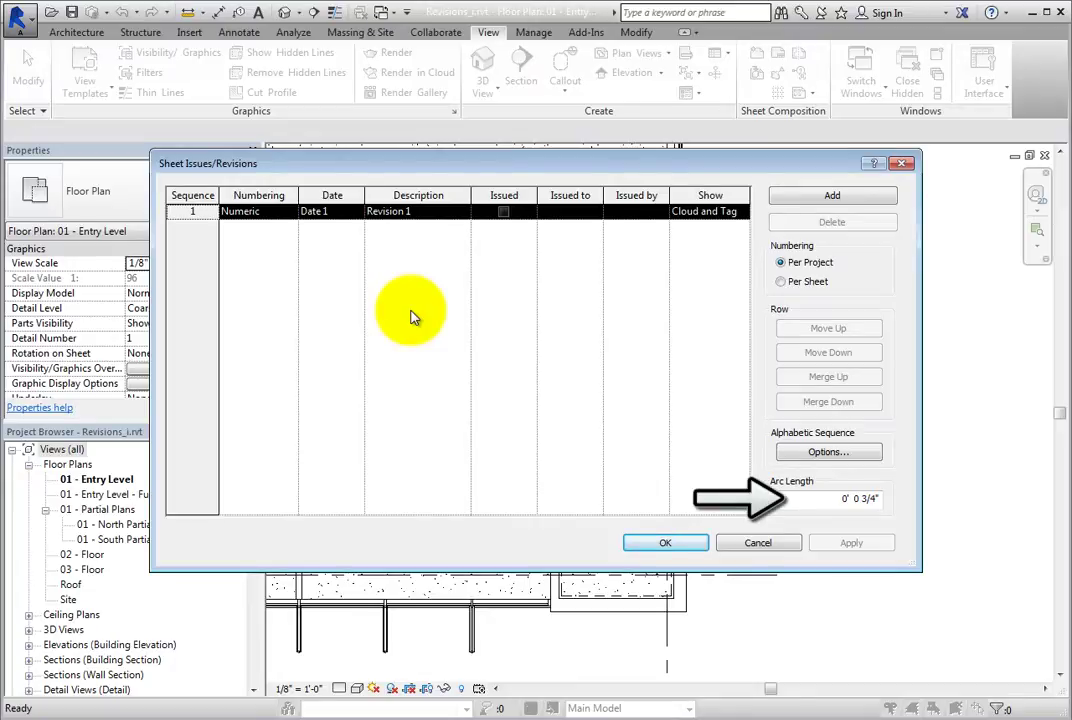
left_click_drag(825, 502, 880, 504)
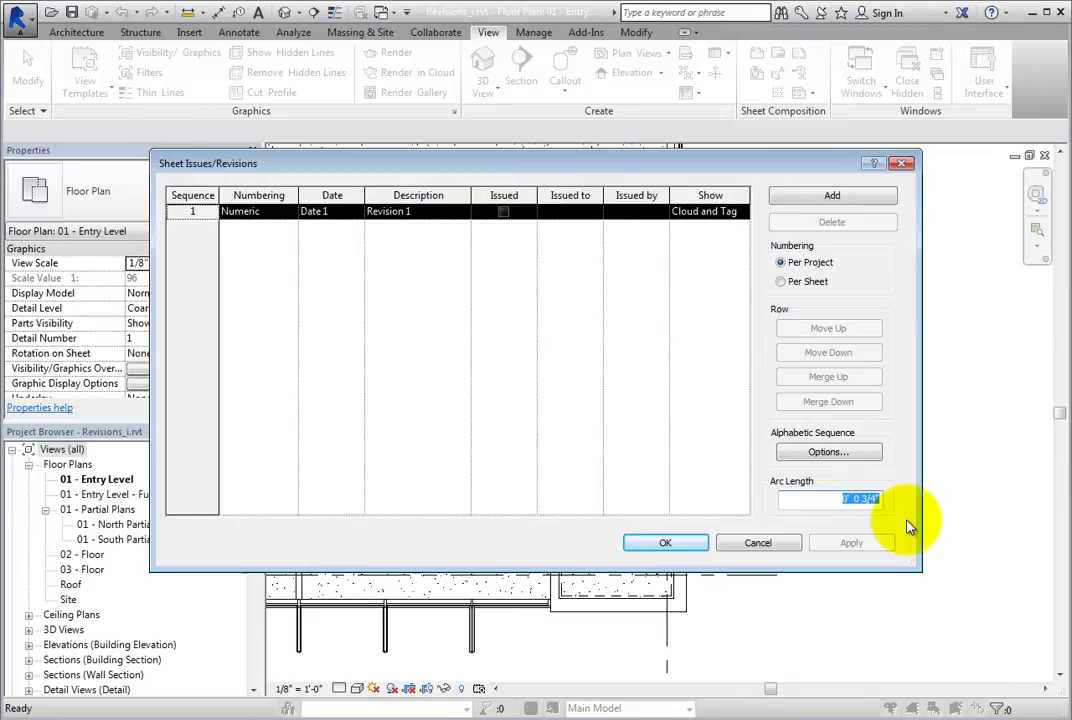
- Accept the revision settings and return to the Entry Level plan around Stair 132
left_click(692, 545)
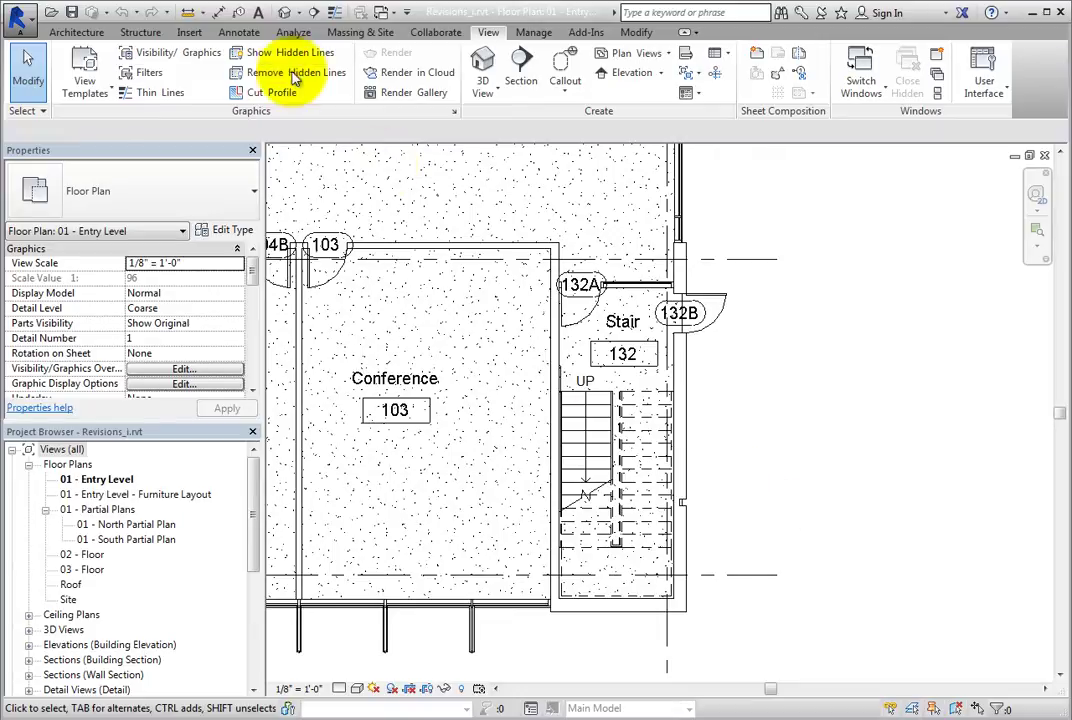
- Start a new revision cloud sketch from the Annotate tools
left_click(246, 36)
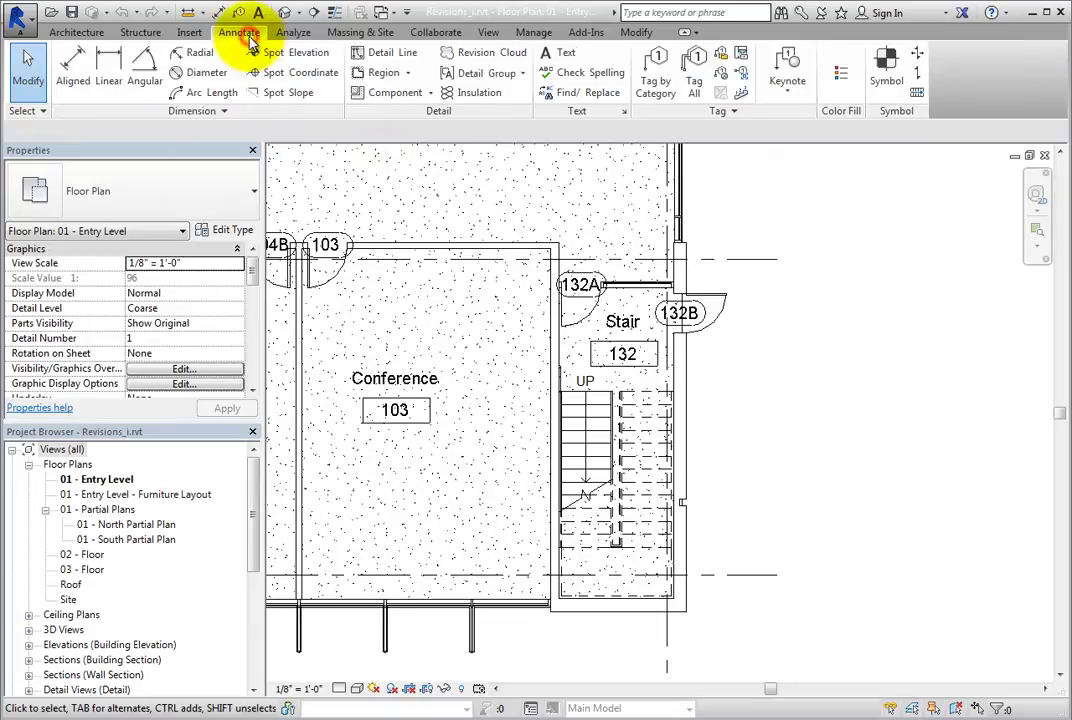
left_click(488, 58)
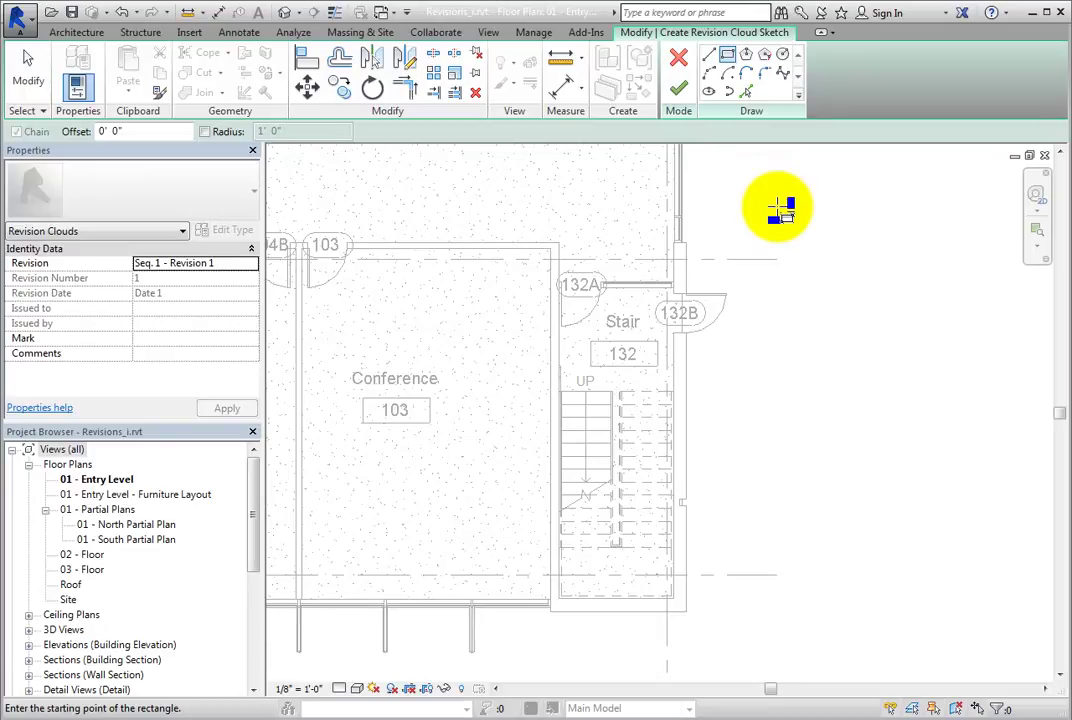
- Draw one straight vertical cloud edge down the right side of Stair 132, then end the chain
left_click(711, 58)
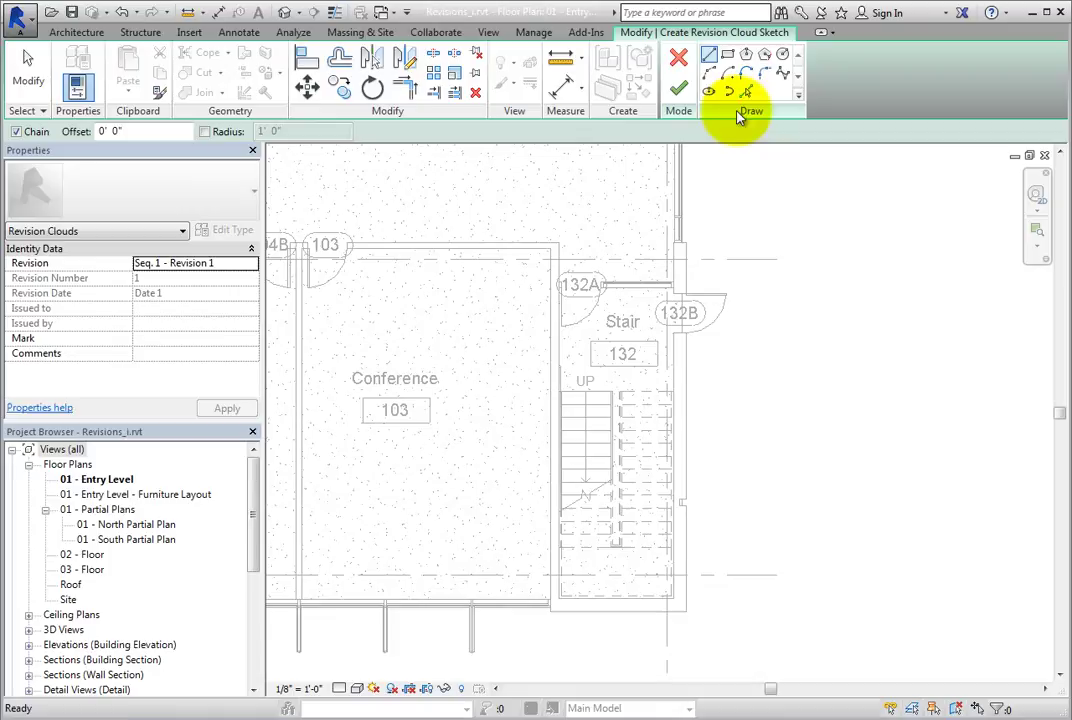
left_click(820, 303)
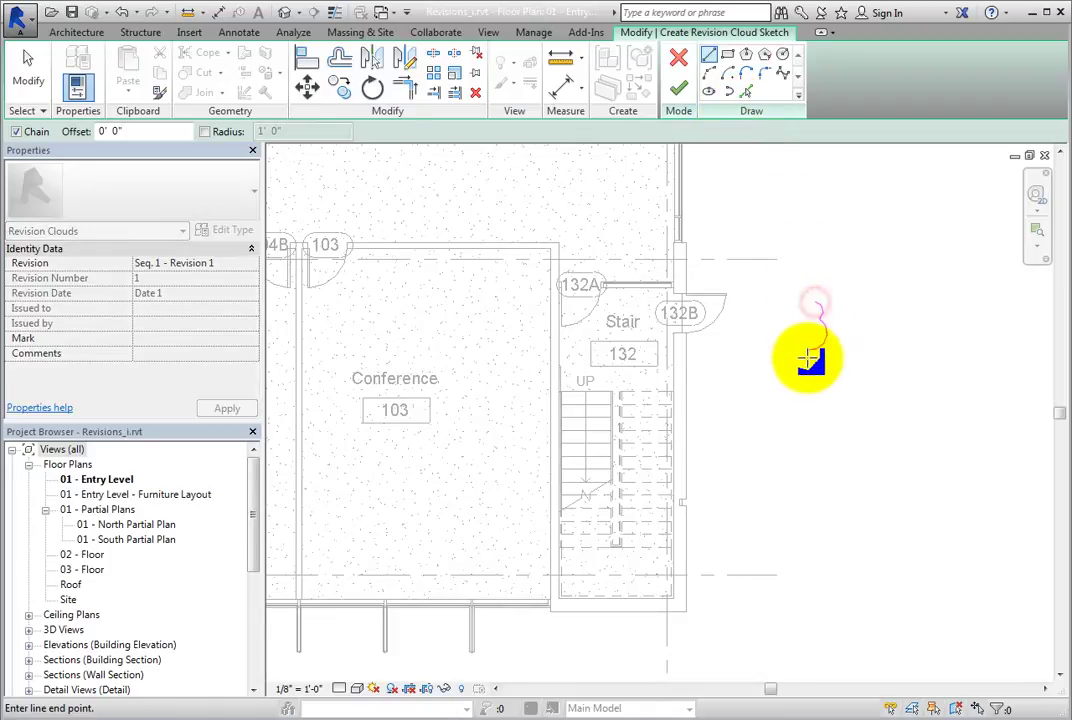
left_click(820, 650)
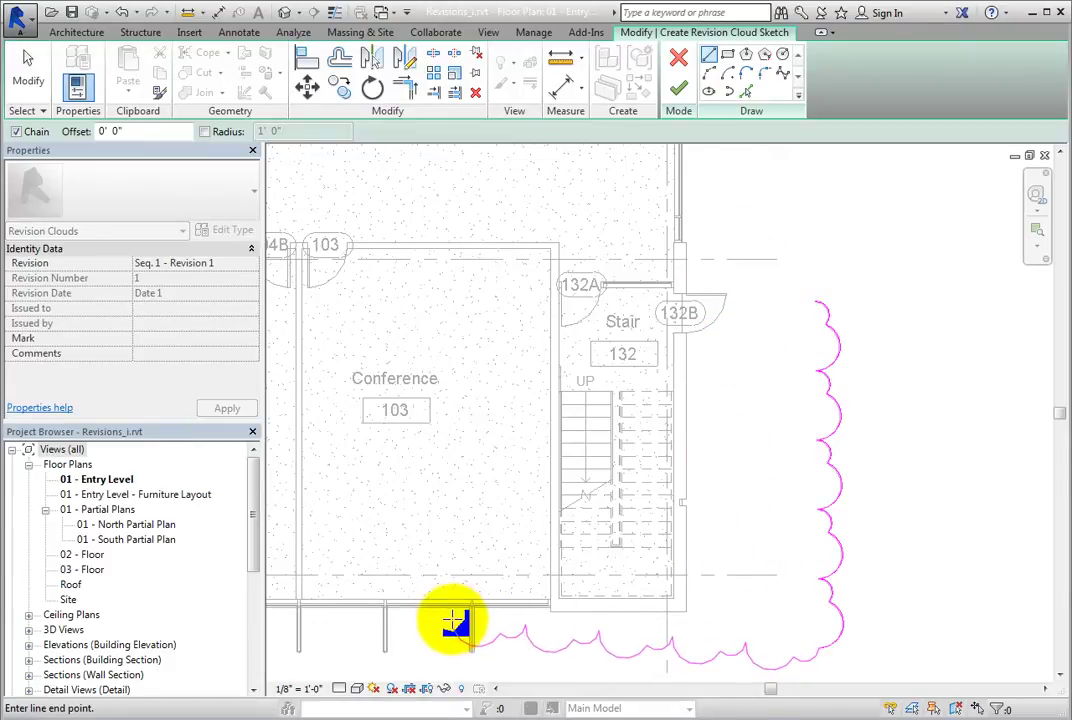
key("Escape")
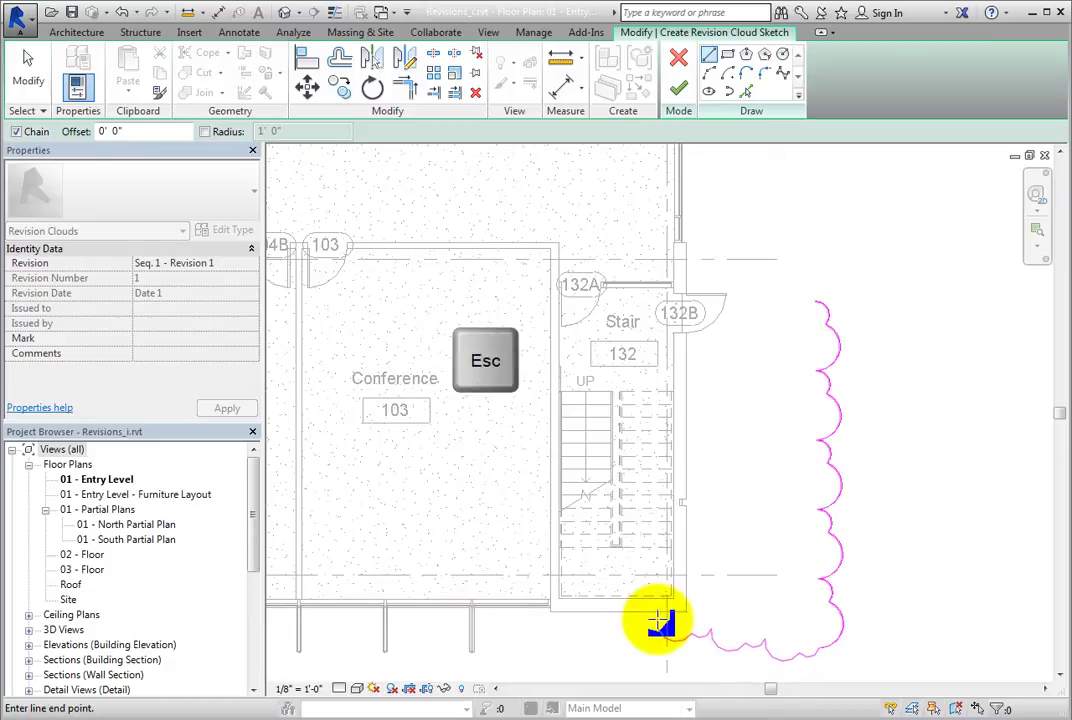
key("Escape")
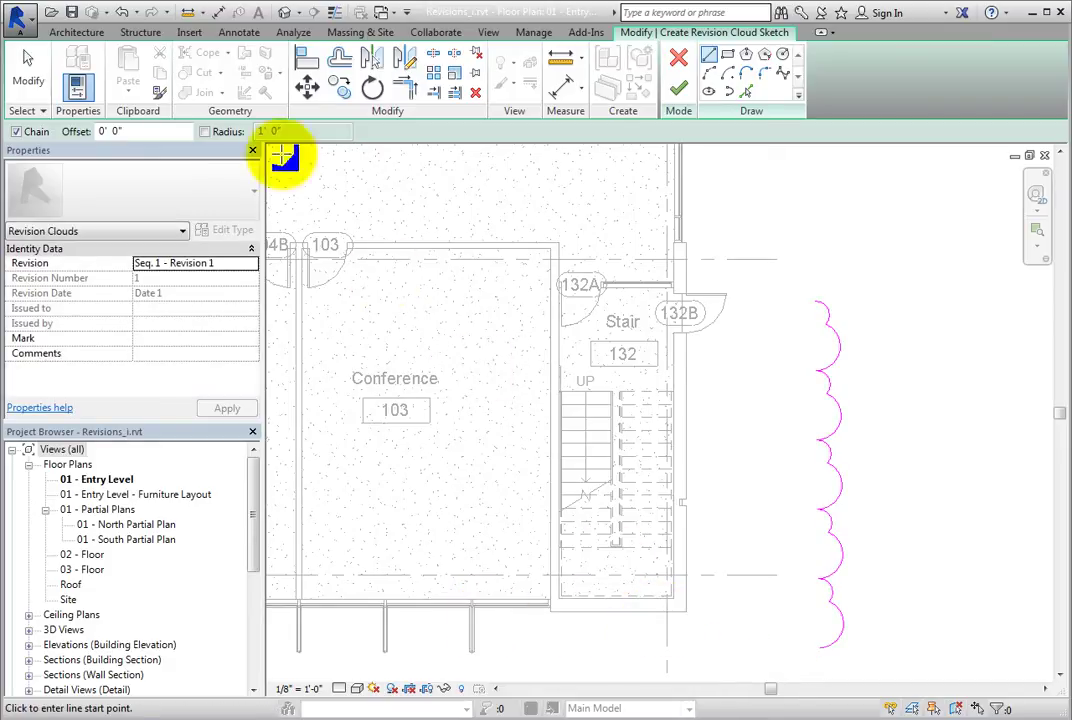
- Undo the stray cloud edge and try the 1' 0" corner radius, leaving radius off
left_click(122, 14)
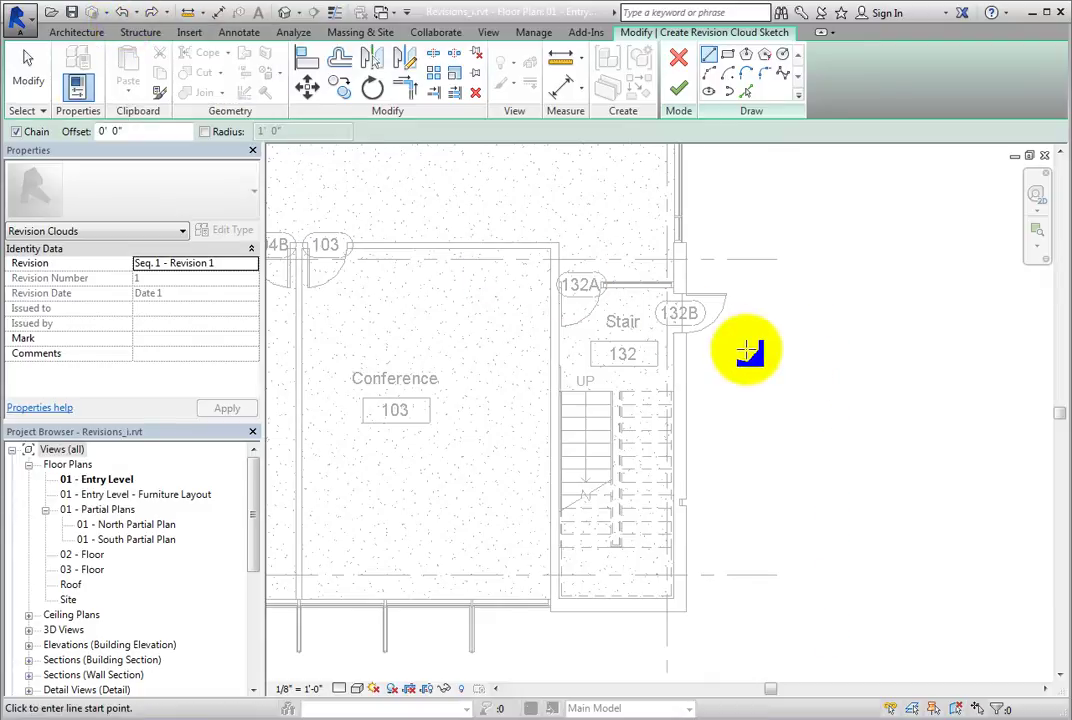
left_click(150, 131)
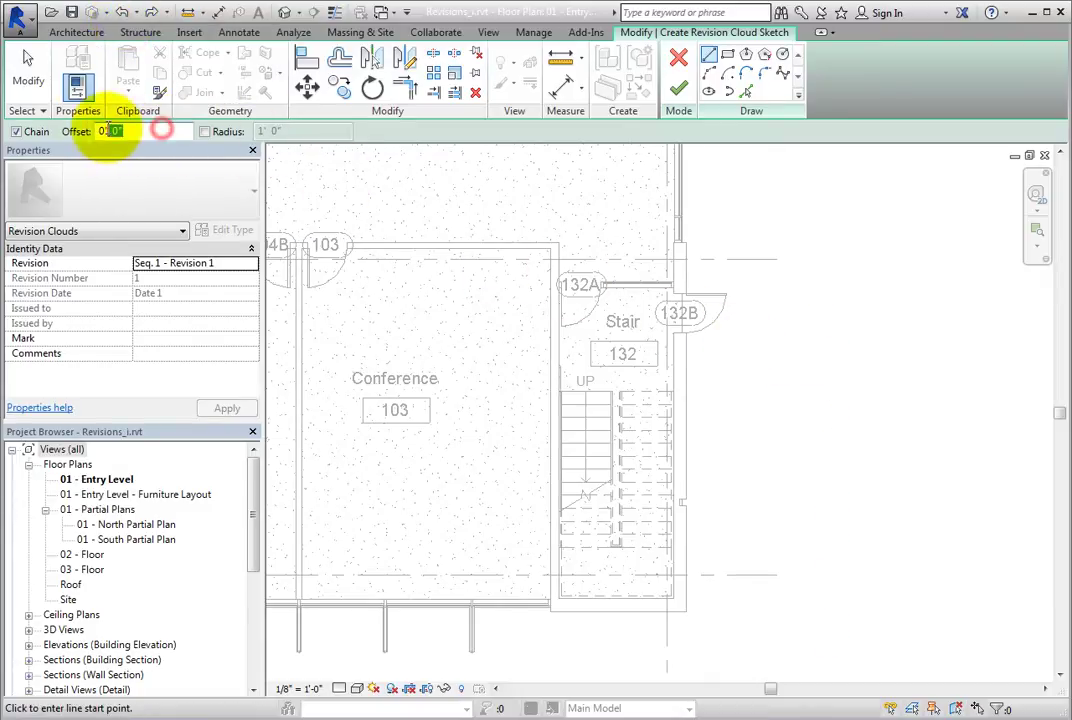
left_click(204, 132)
left_click(294, 130)
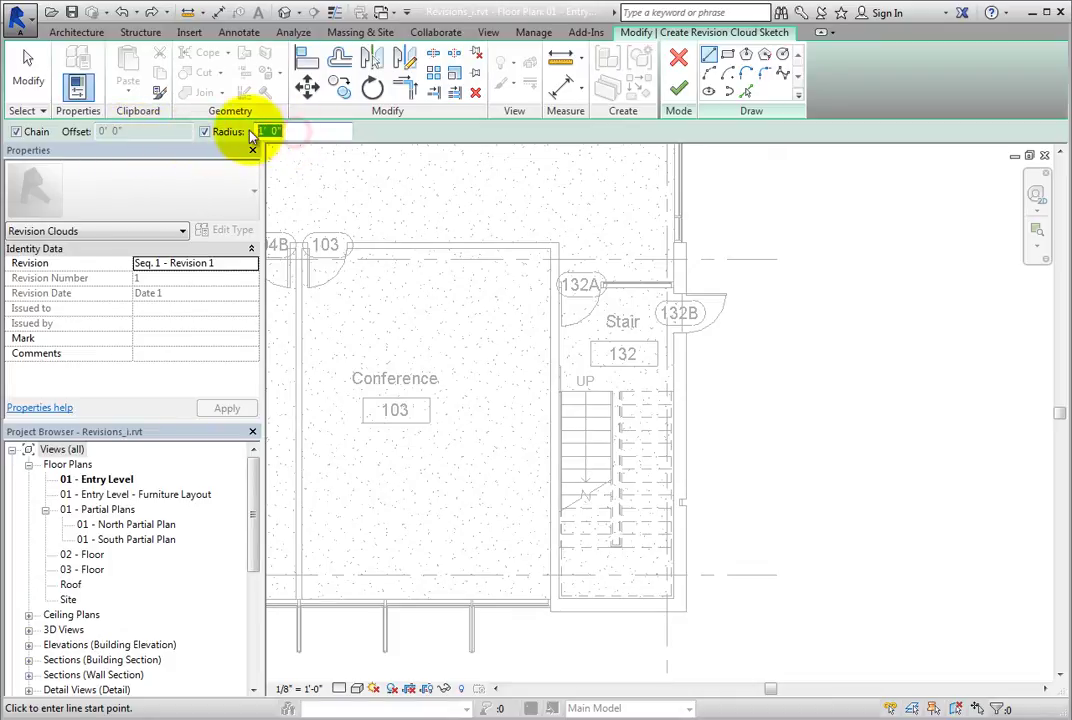
left_click(204, 132)
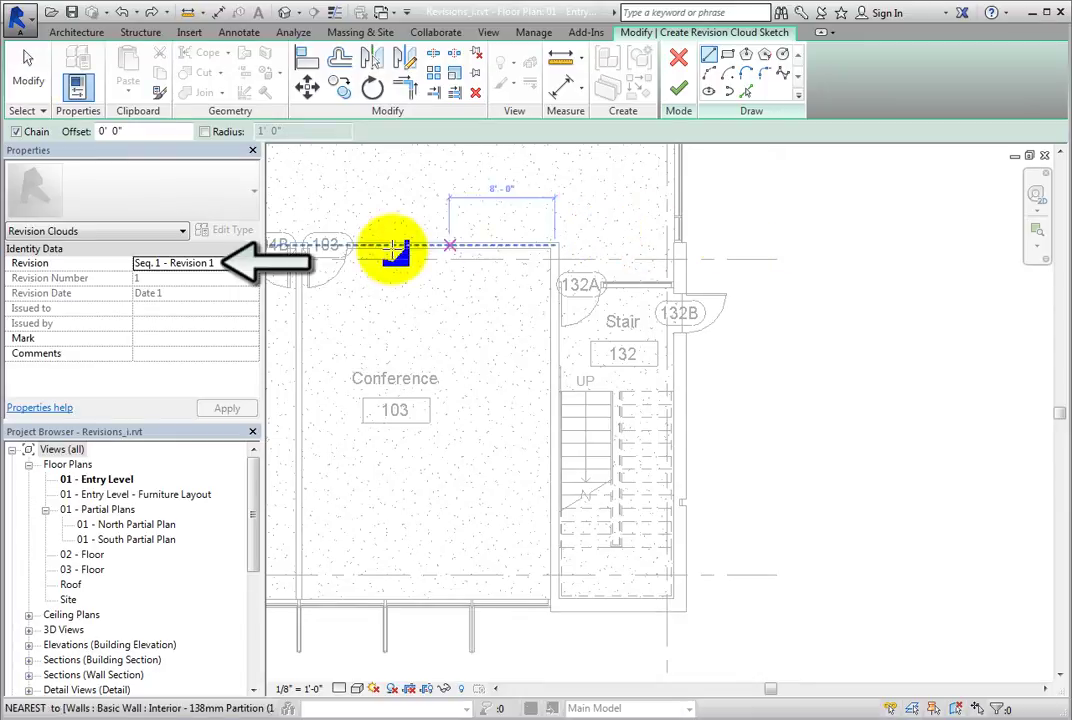
- Assign the cloud sketch to Seq. 1 - Revision 1 in Properties
left_click(231, 262)
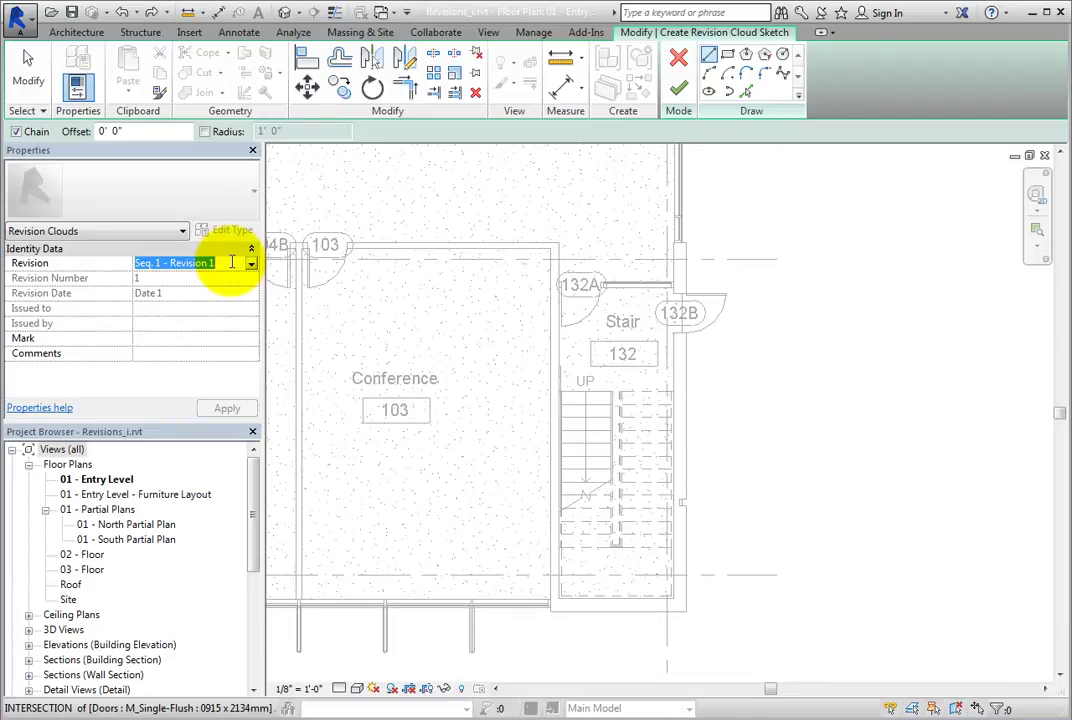
left_click(251, 264)
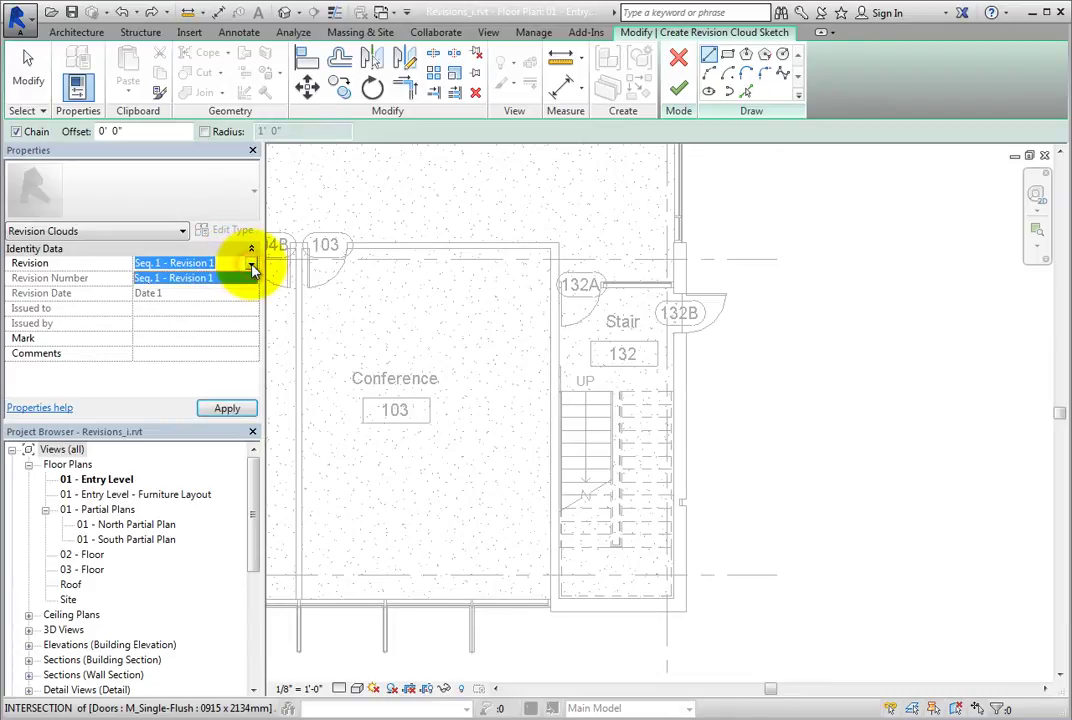
left_click(251, 268)
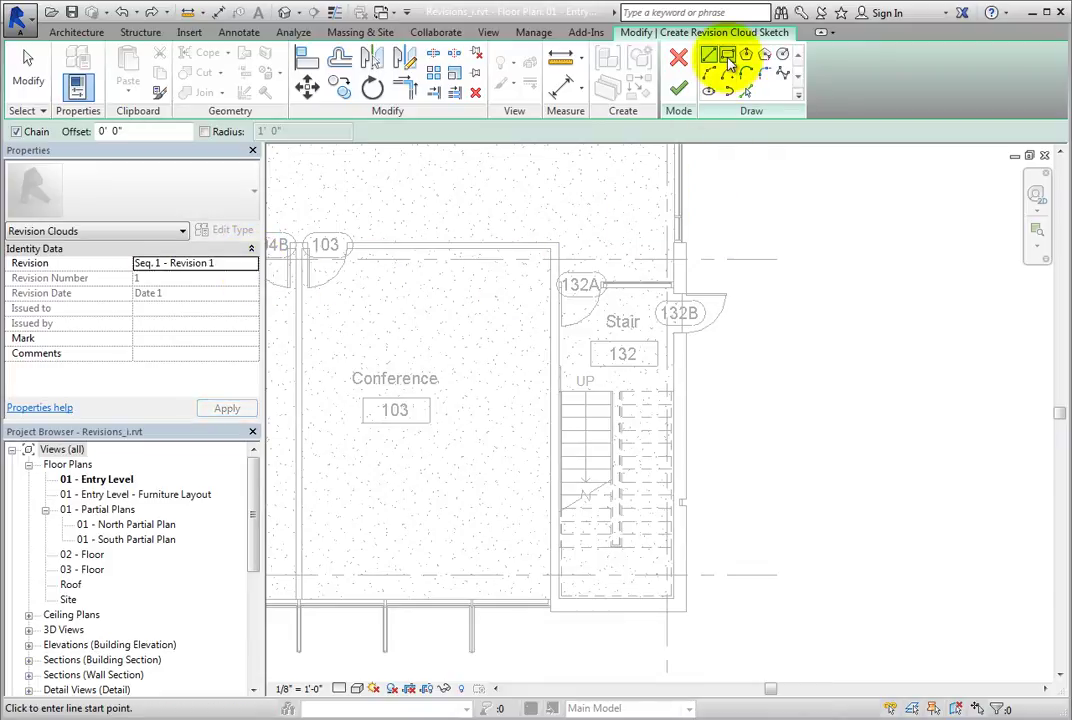
- Draw a rectangular cloud around Stair 132 and doors 132A/132B, then finish the sketch
left_click(727, 55)
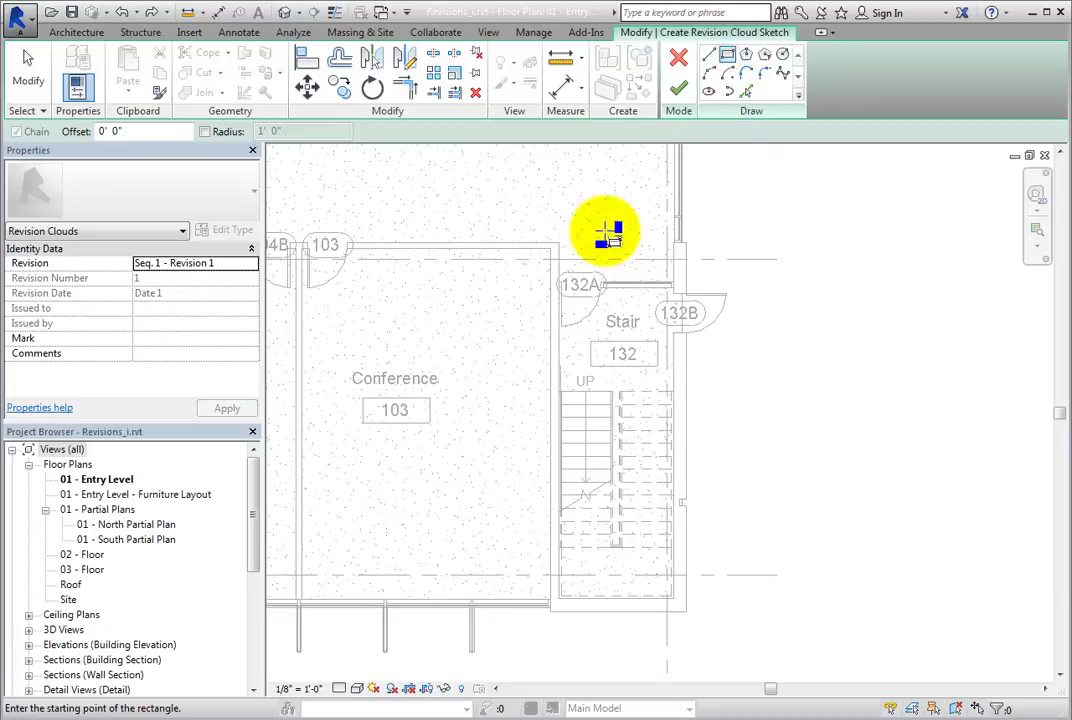
left_click(537, 265)
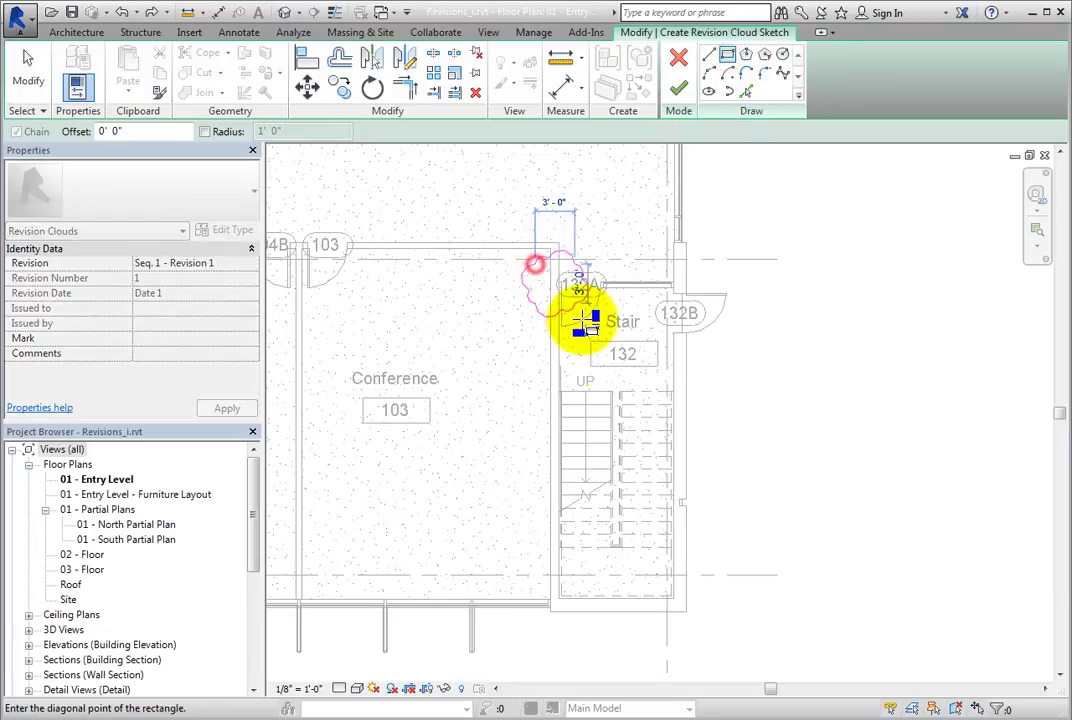
left_click(698, 628)
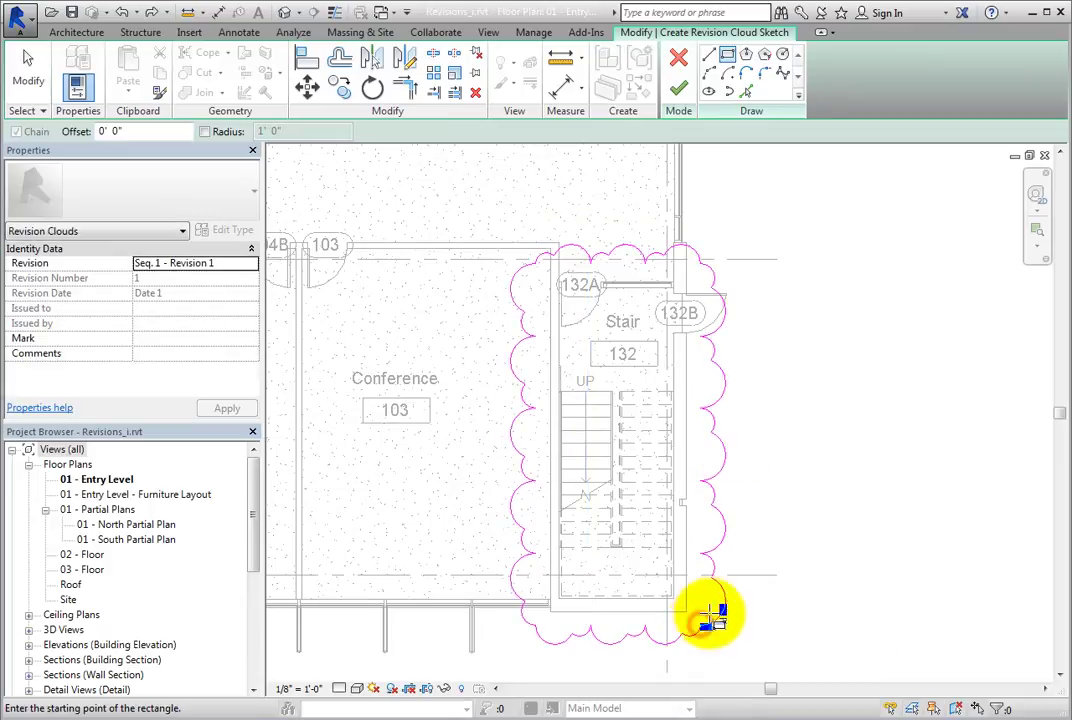
left_click(679, 92)
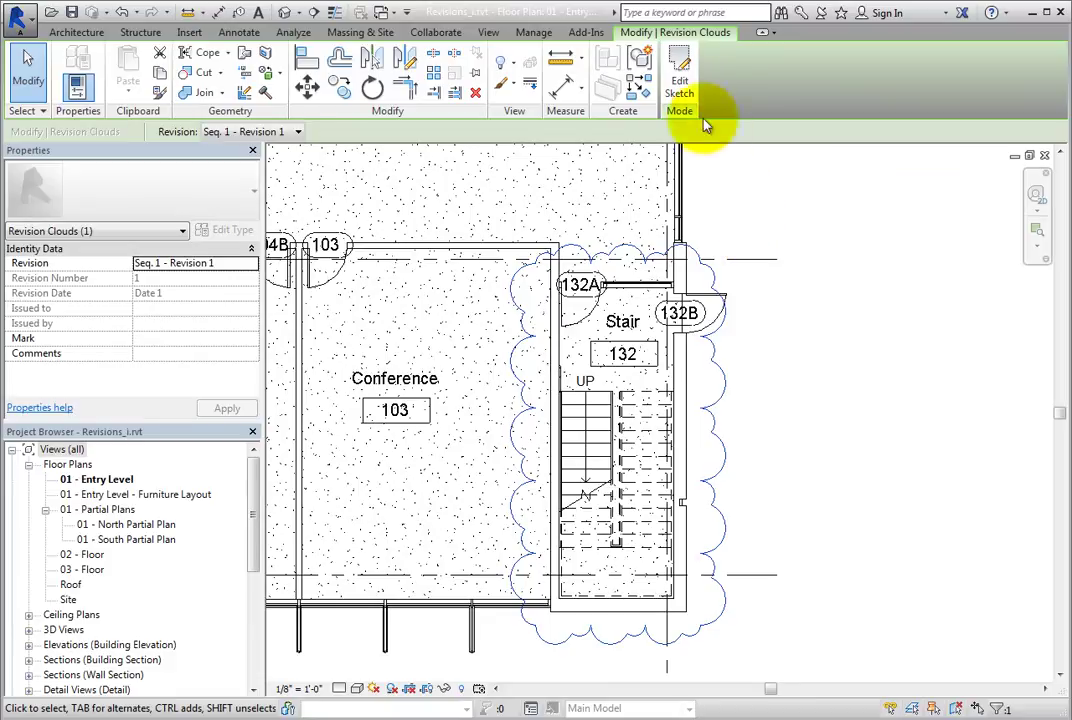
left_click(685, 96)
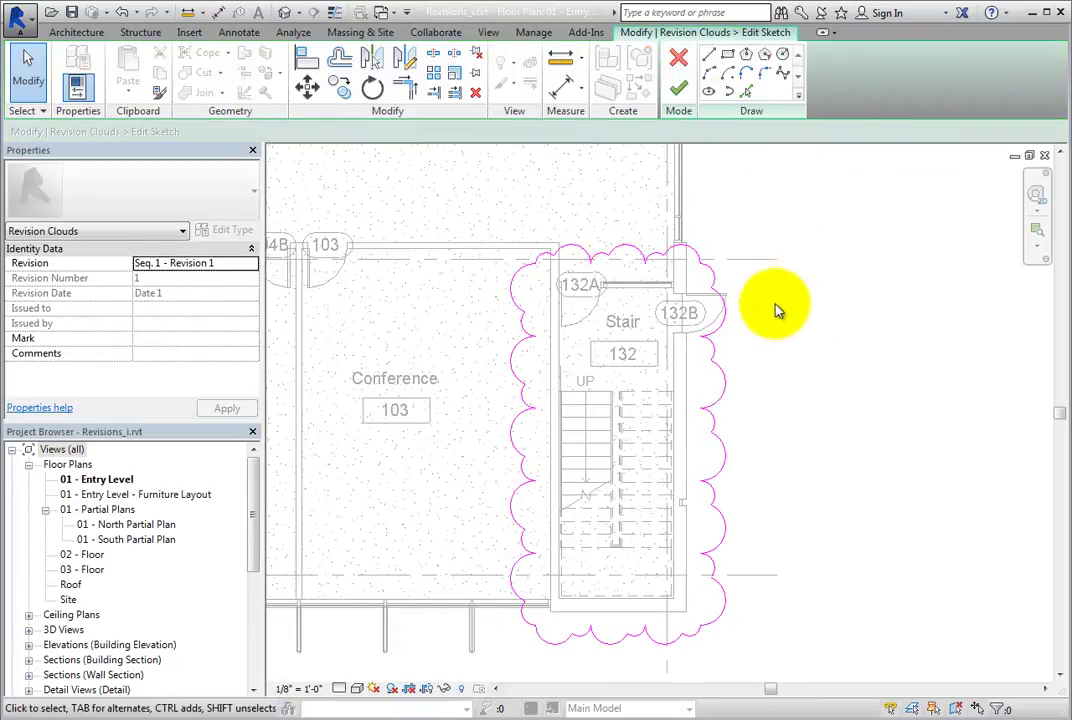
left_click(727, 318)
key("Tab")
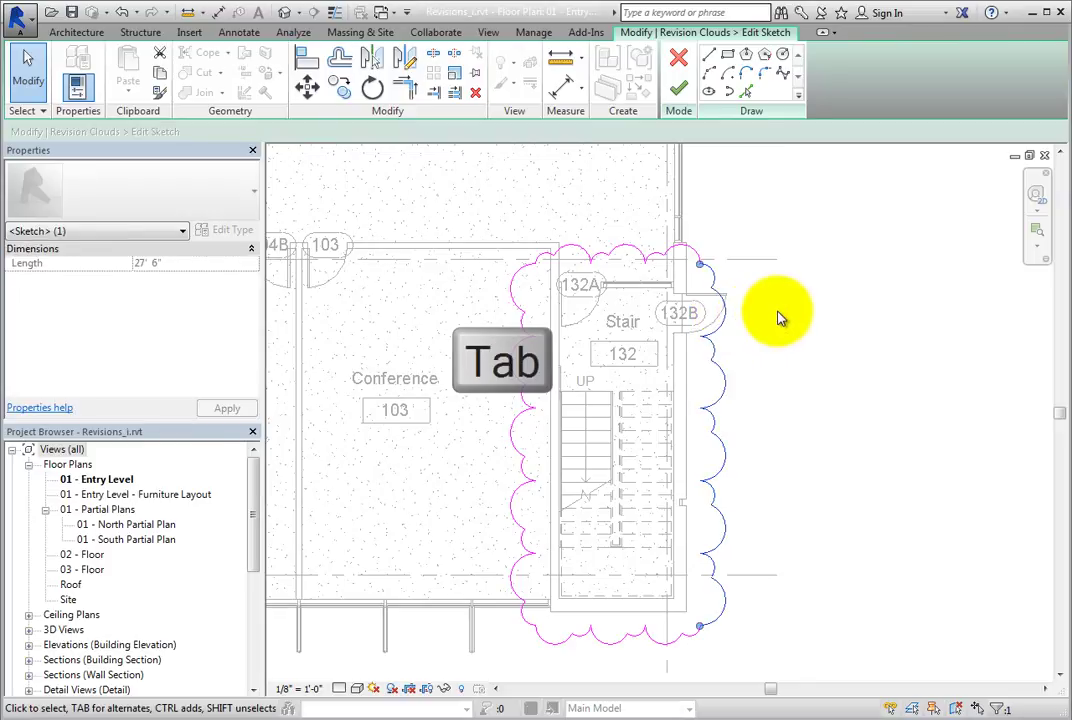
left_click(770, 316)
key("Tab")
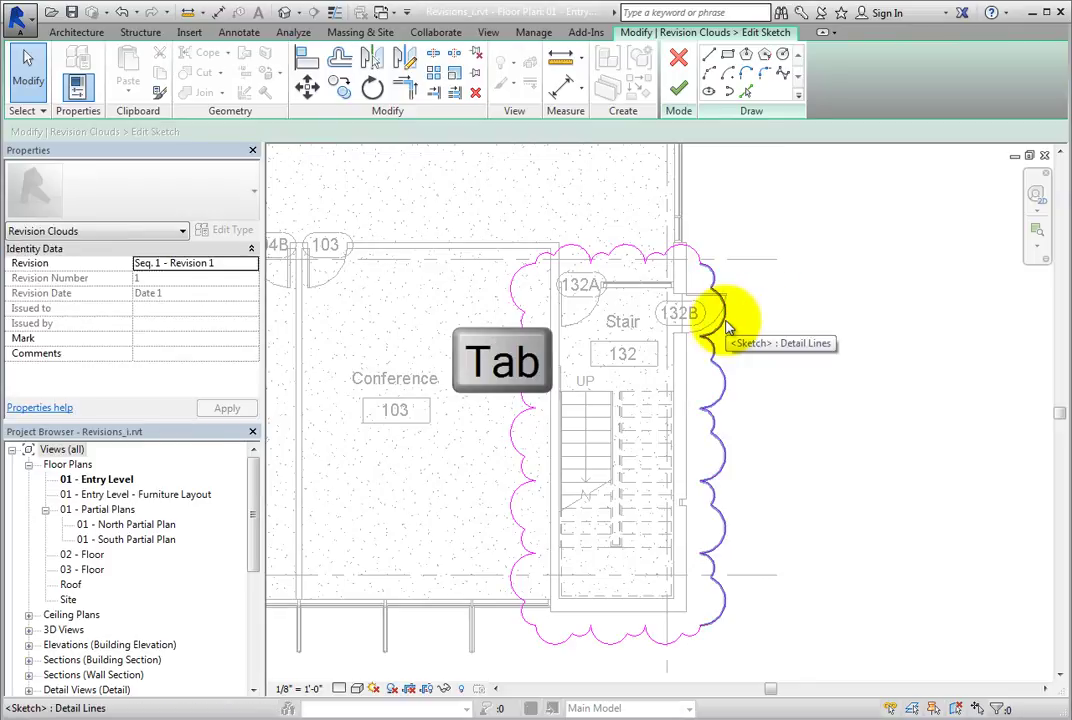
left_click(727, 325)
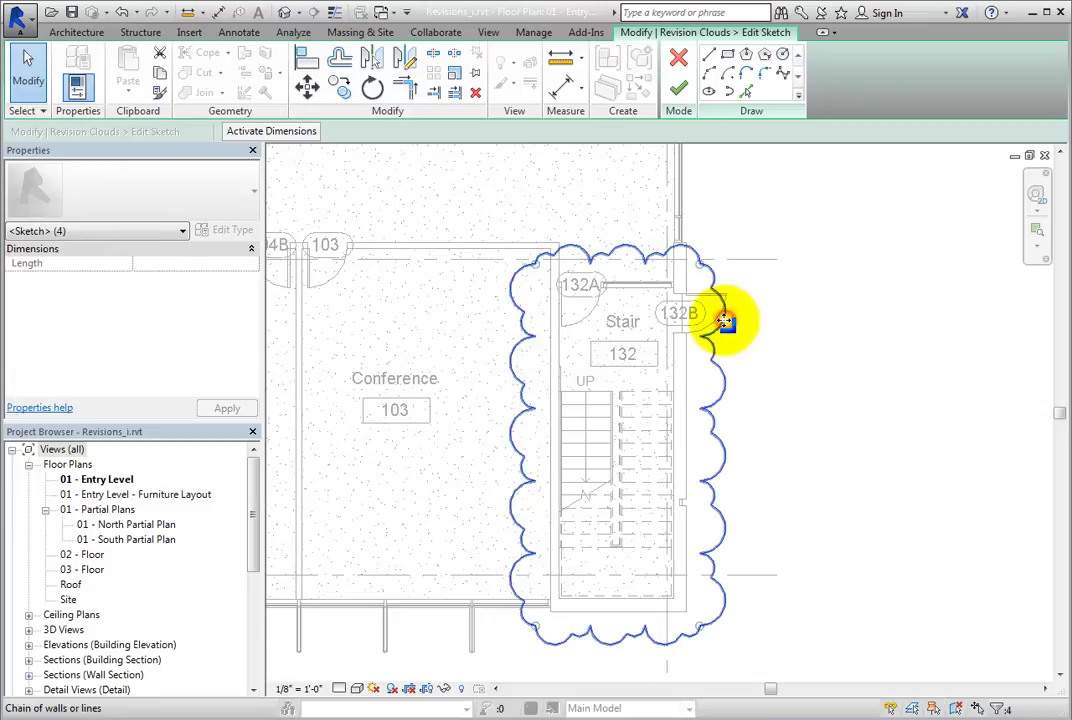
left_click(845, 332)
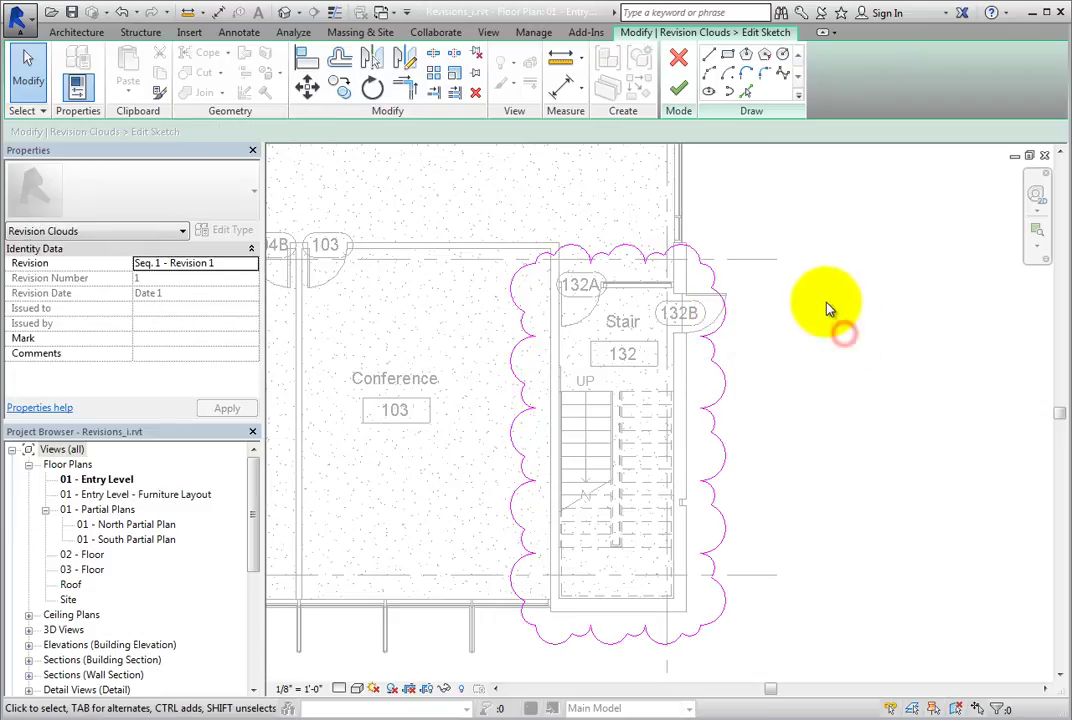
- Cancel the cloud edit mode and confirm the cloud's Revision is Seq. 1 - Revision 1
left_click(679, 62)
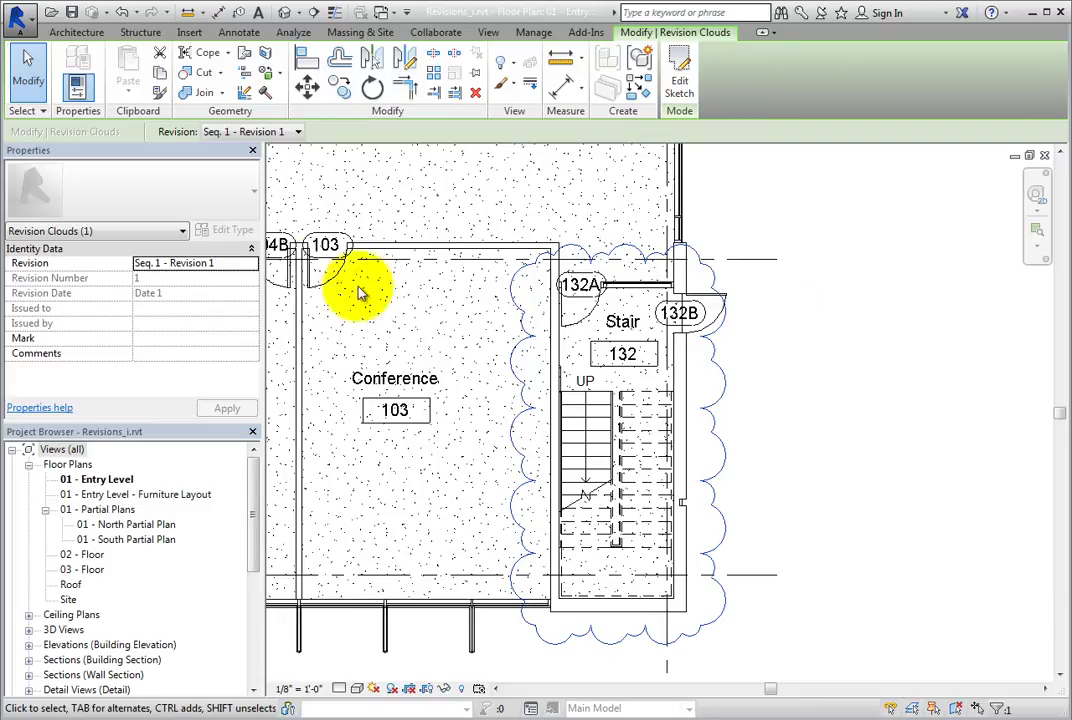
left_click(228, 262)
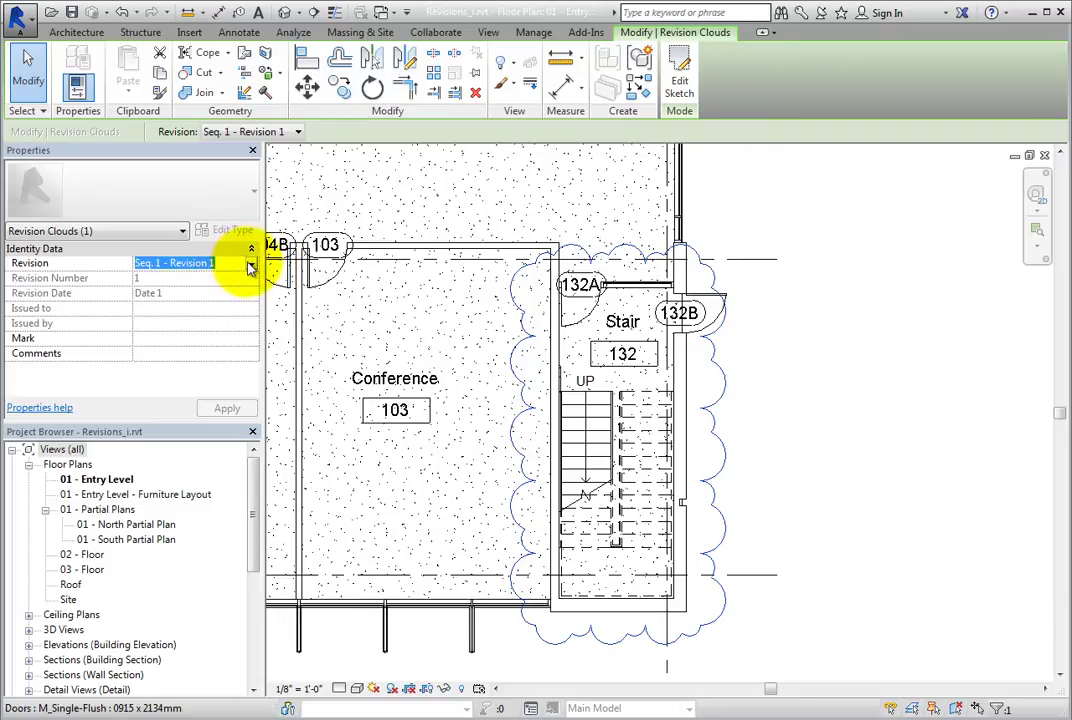
left_click(251, 263)
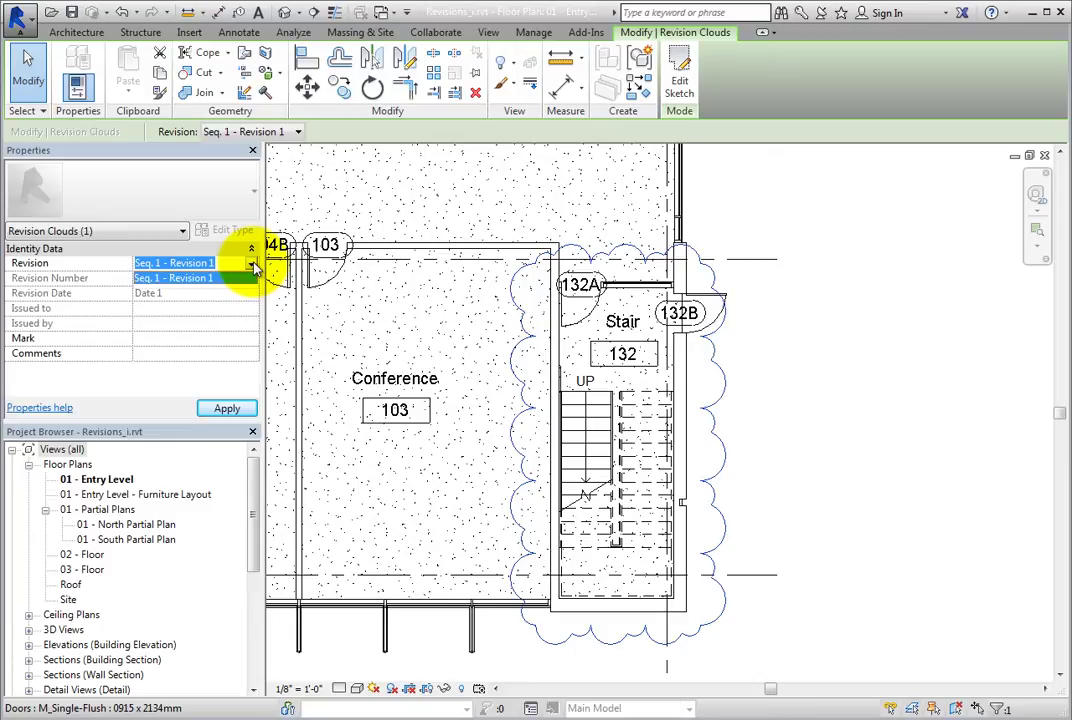
left_click(253, 265)
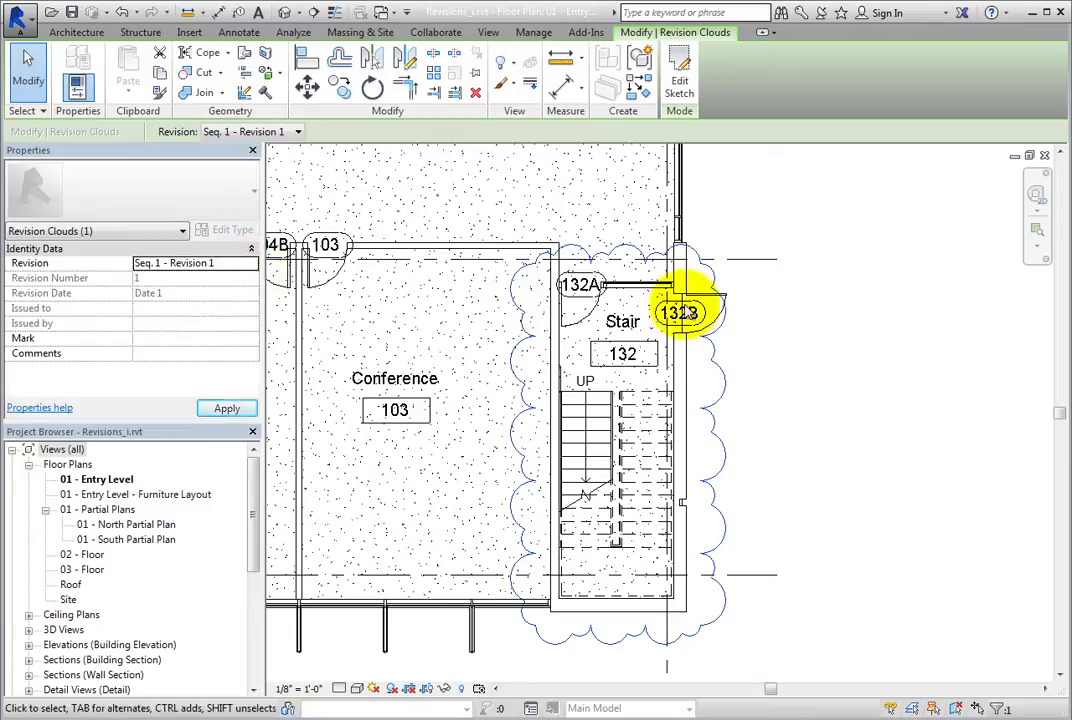
- Start Tag by Category with horizontal orientation and no leader
key("Escape")
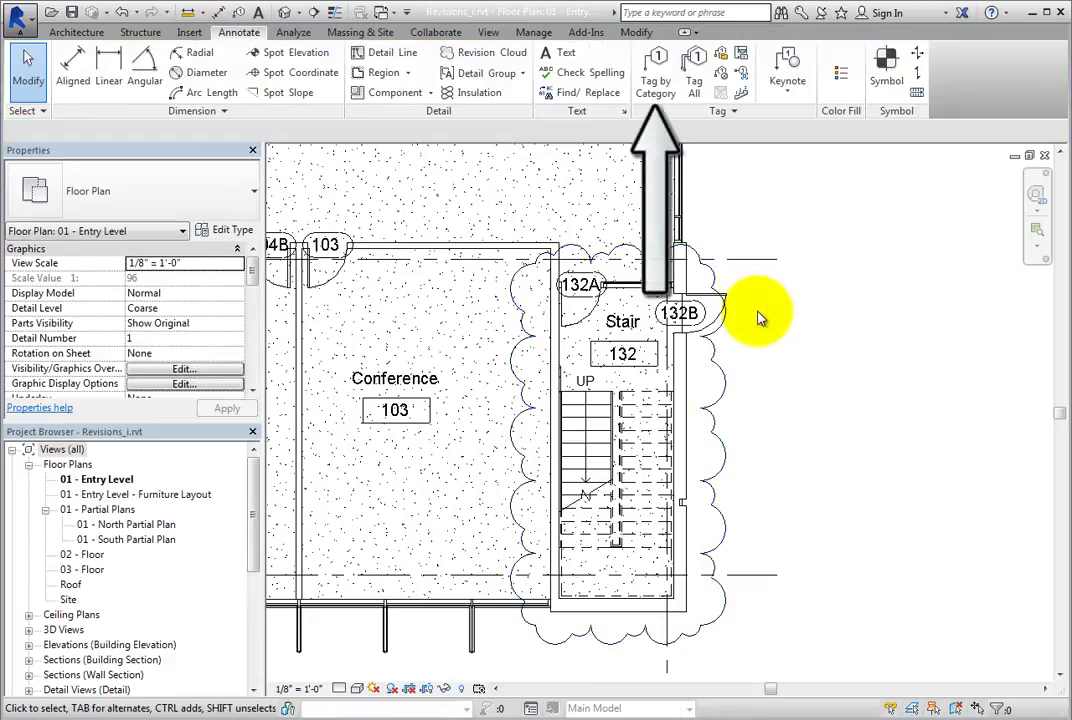
left_click(665, 92)
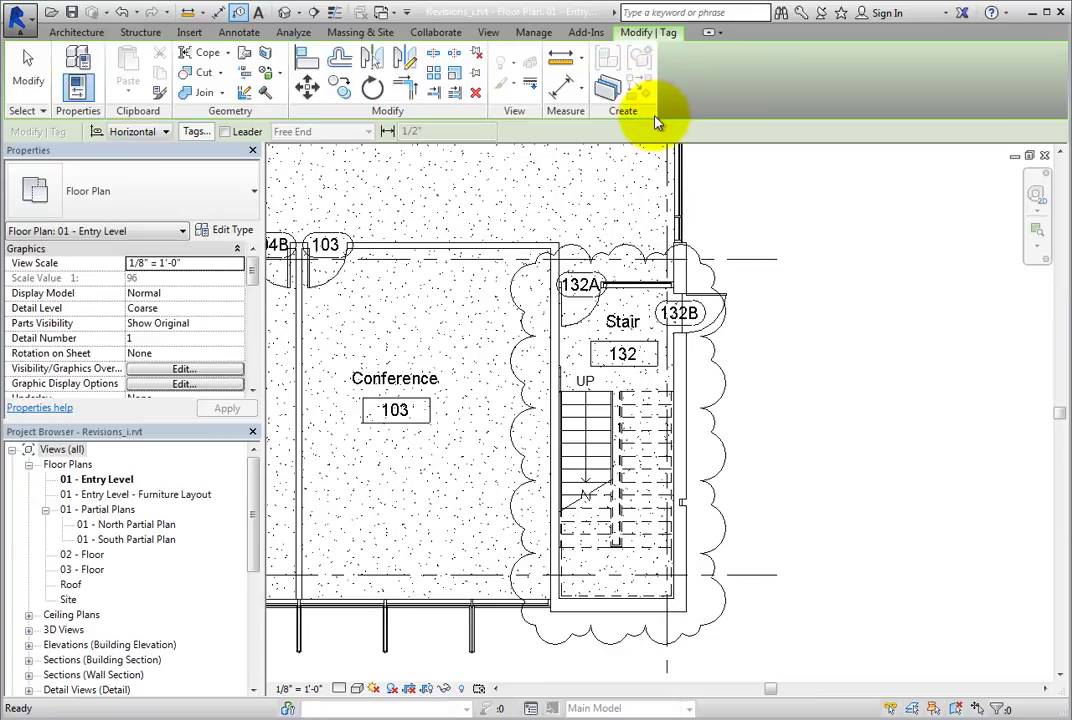
left_click(166, 132)
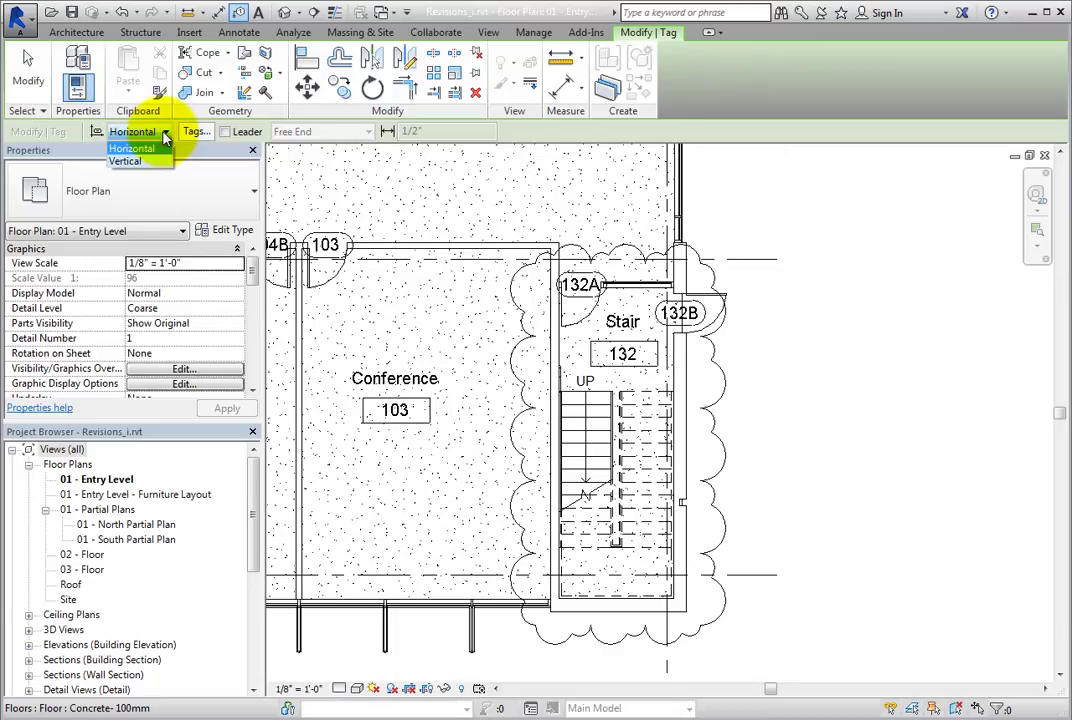
left_click(165, 140)
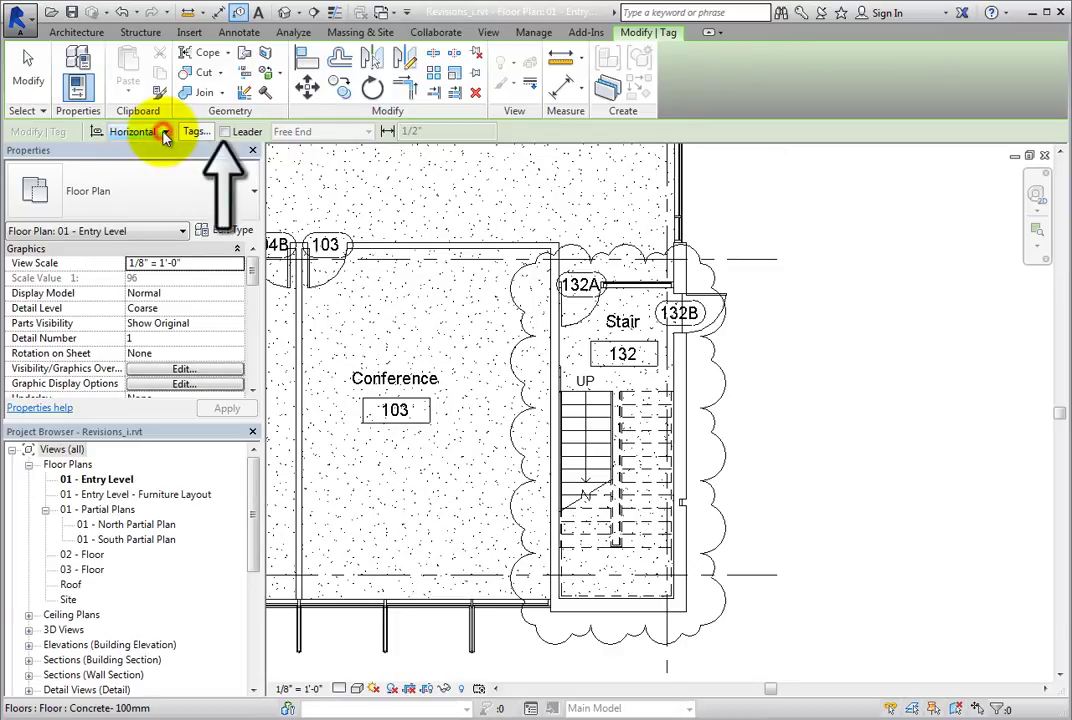
left_click(226, 133)
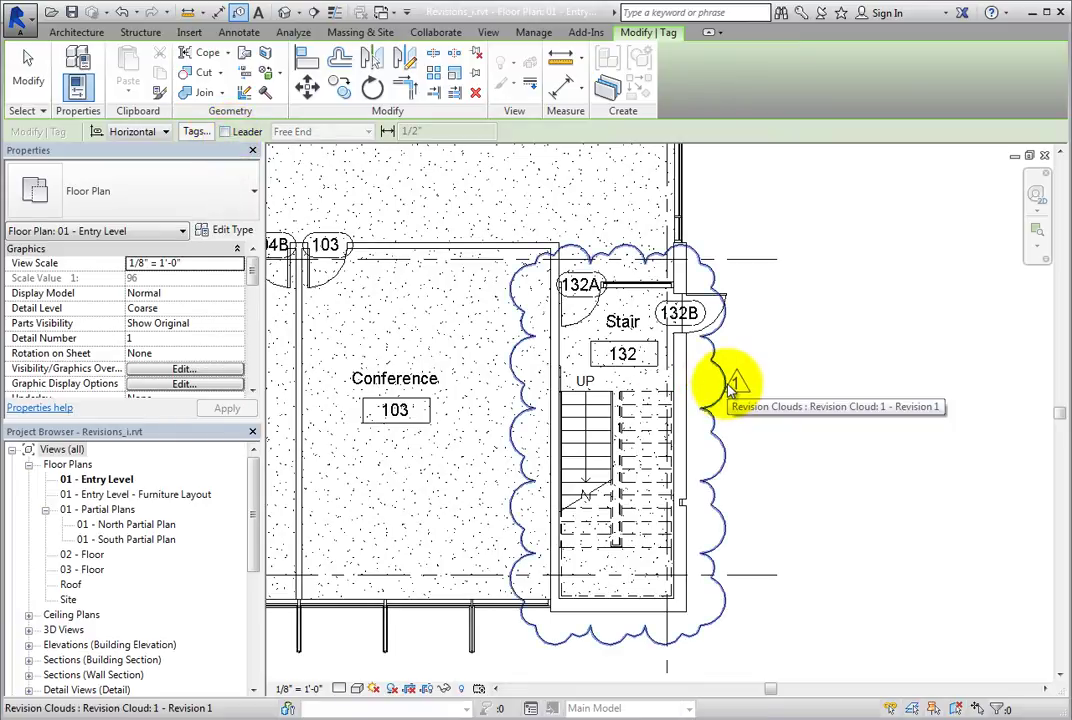
- Place a triangular 1 revision tag on the cloud's right edge and slide it up beside Stair 132
scroll(730, 386, "up", 3)
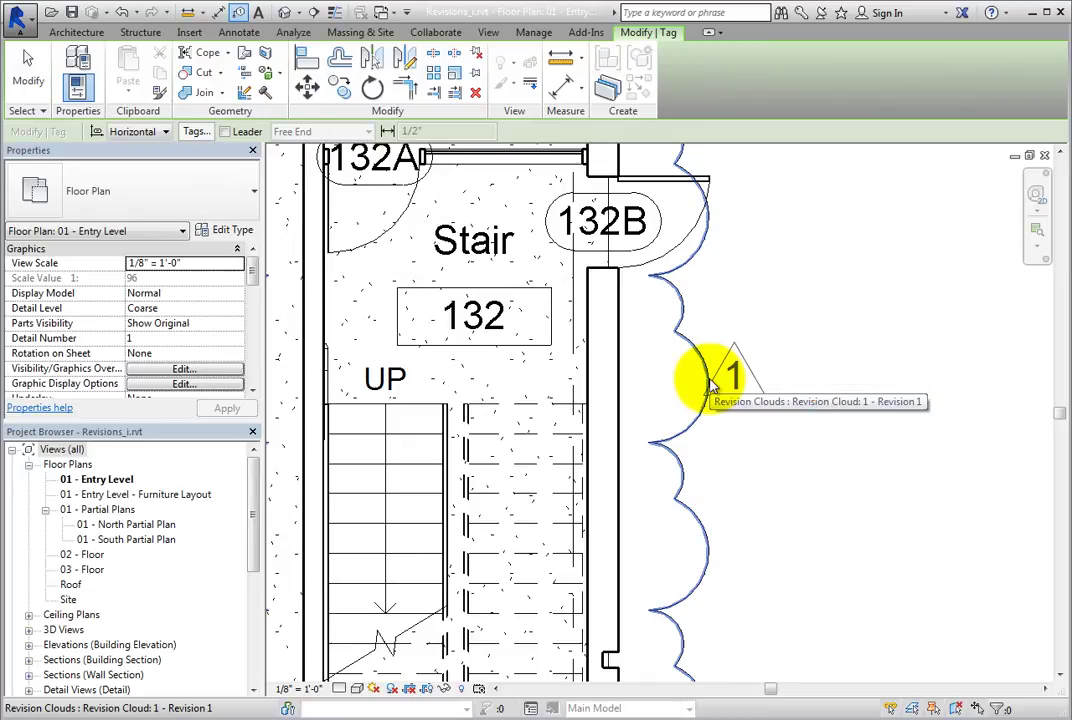
left_click(709, 384)
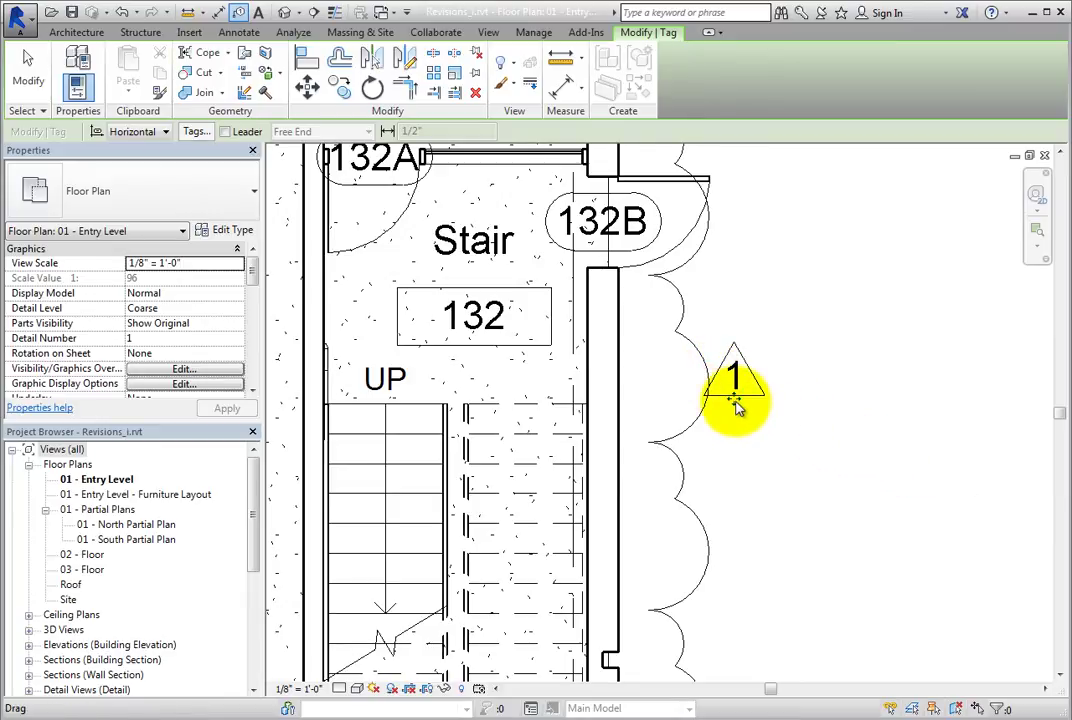
mouse_move(735, 405)
left_mouse_down()
mouse_move(735, 305)
mouse_move(730, 382)
left_mouse_up()
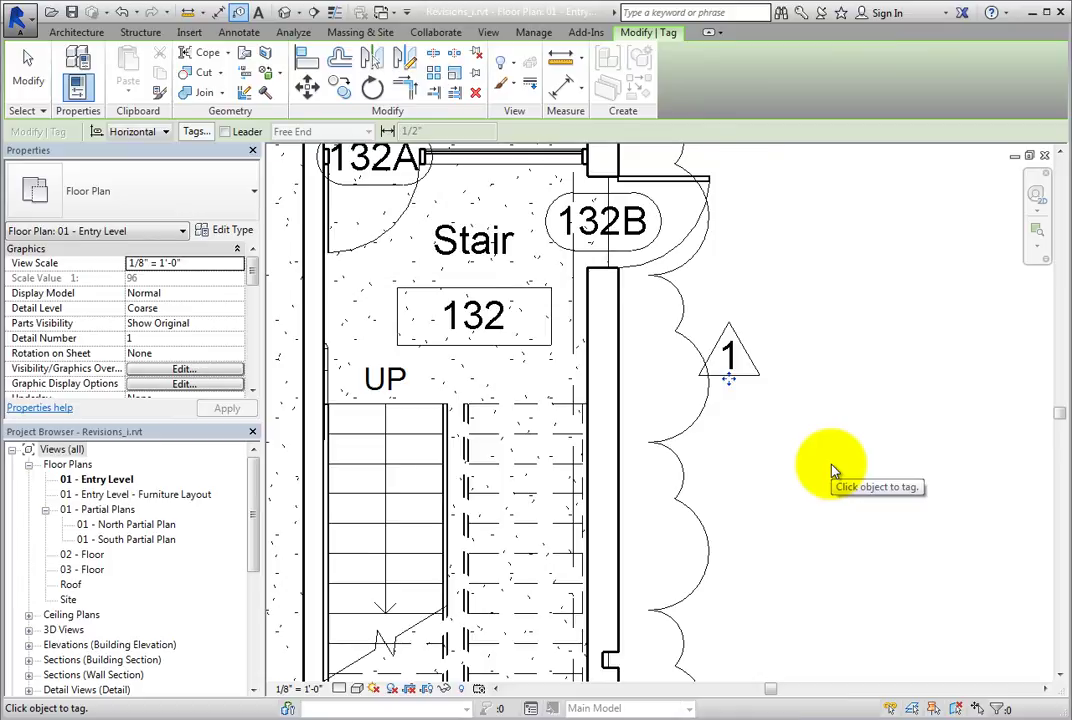
scroll(832, 470, "down", 3)
mouse_move(768, 471)
middle_mouse_down()
mouse_move(843, 465)
mouse_move(768, 407)
middle_mouse_up()
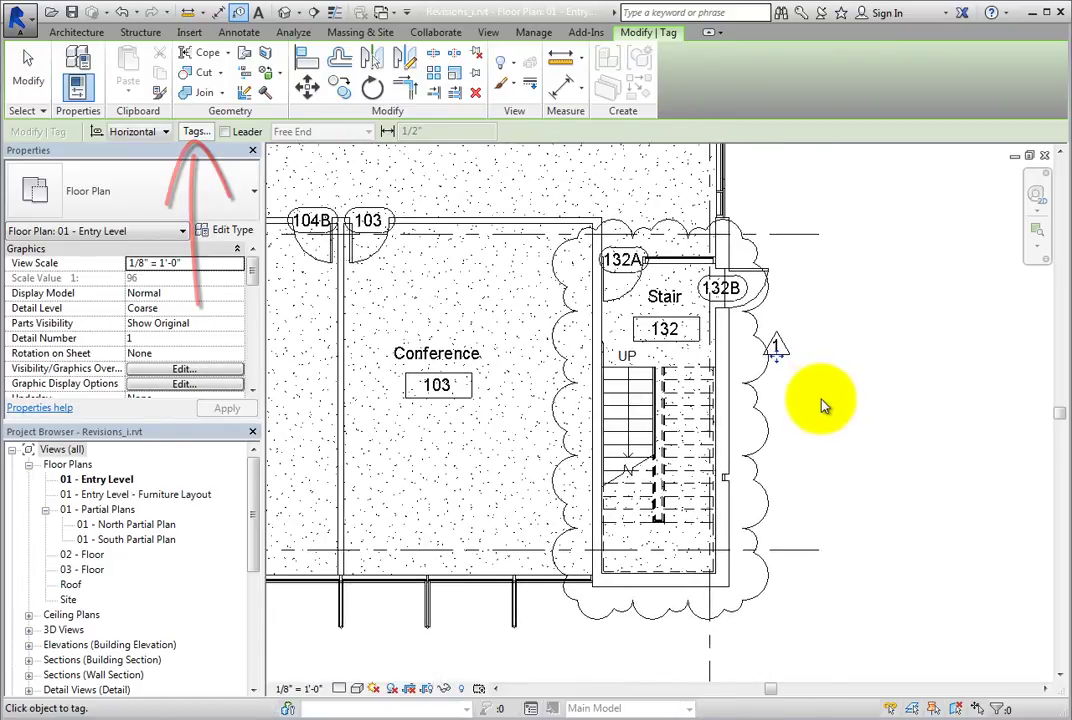
- Verify Revision Clouds use M_Revision Tag in the loaded tags list, then stop tagging
left_click(204, 139)
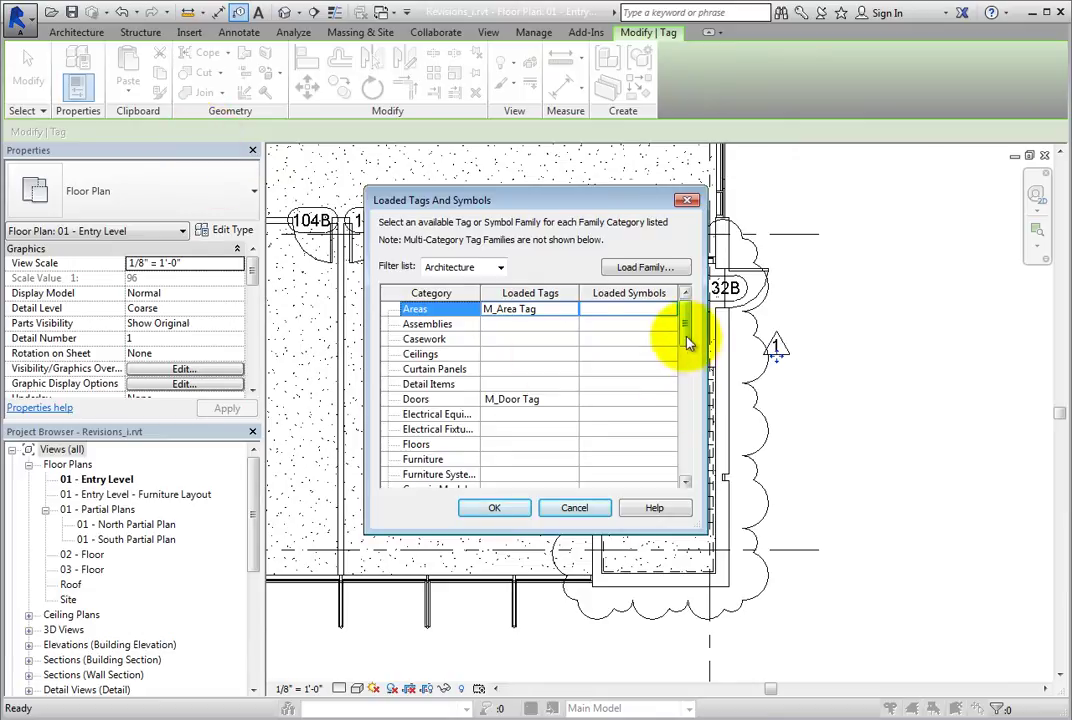
left_click_drag(687, 335, 677, 397)
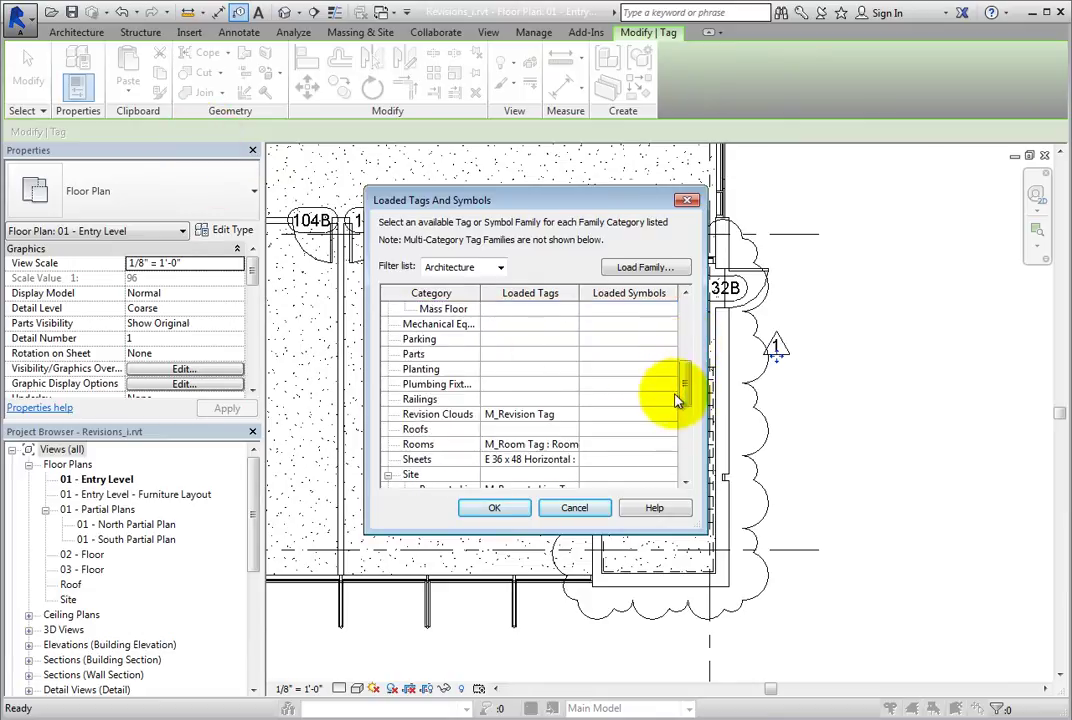
left_click(546, 414)
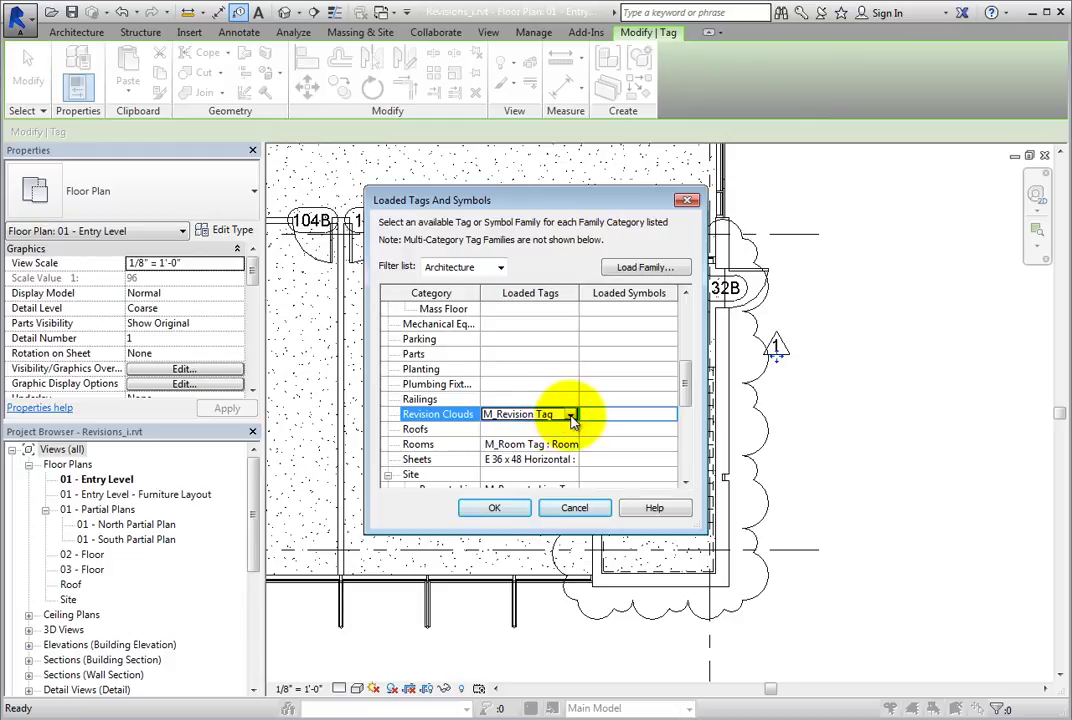
left_click(570, 414)
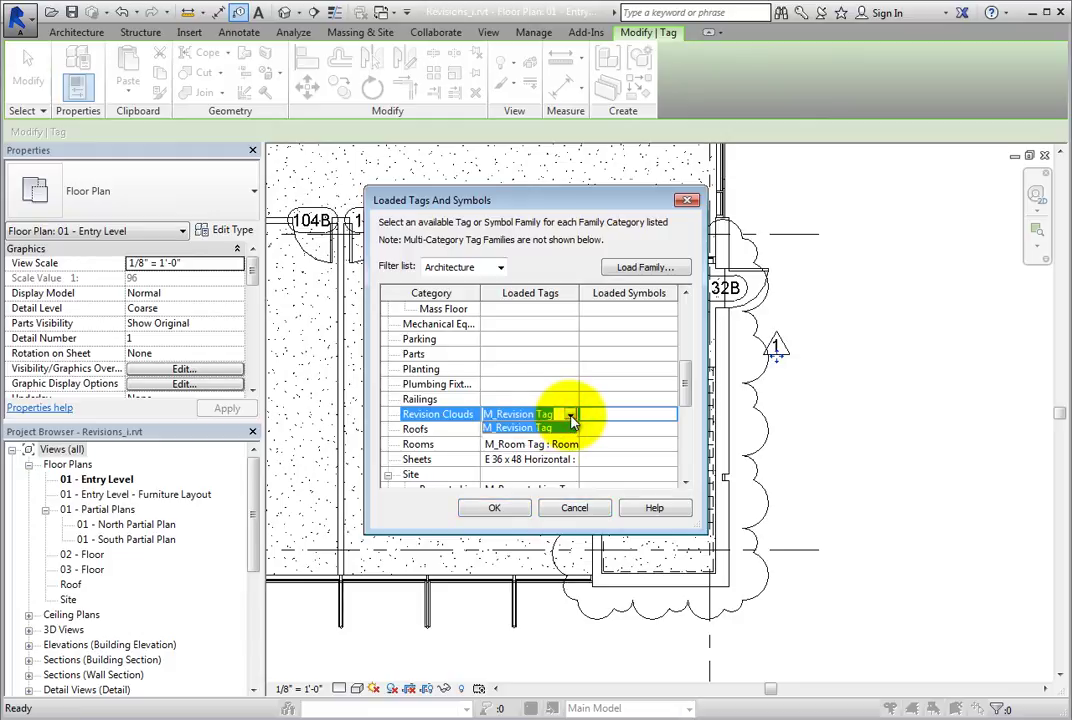
left_click(570, 420)
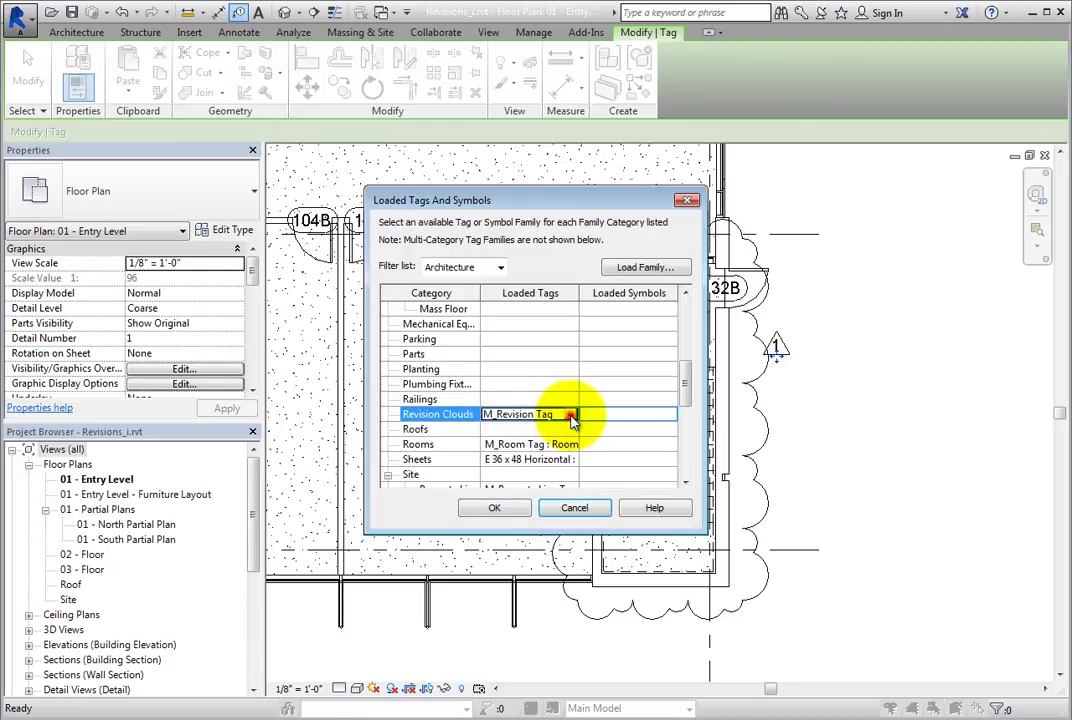
left_click(584, 506)
key("Escape")
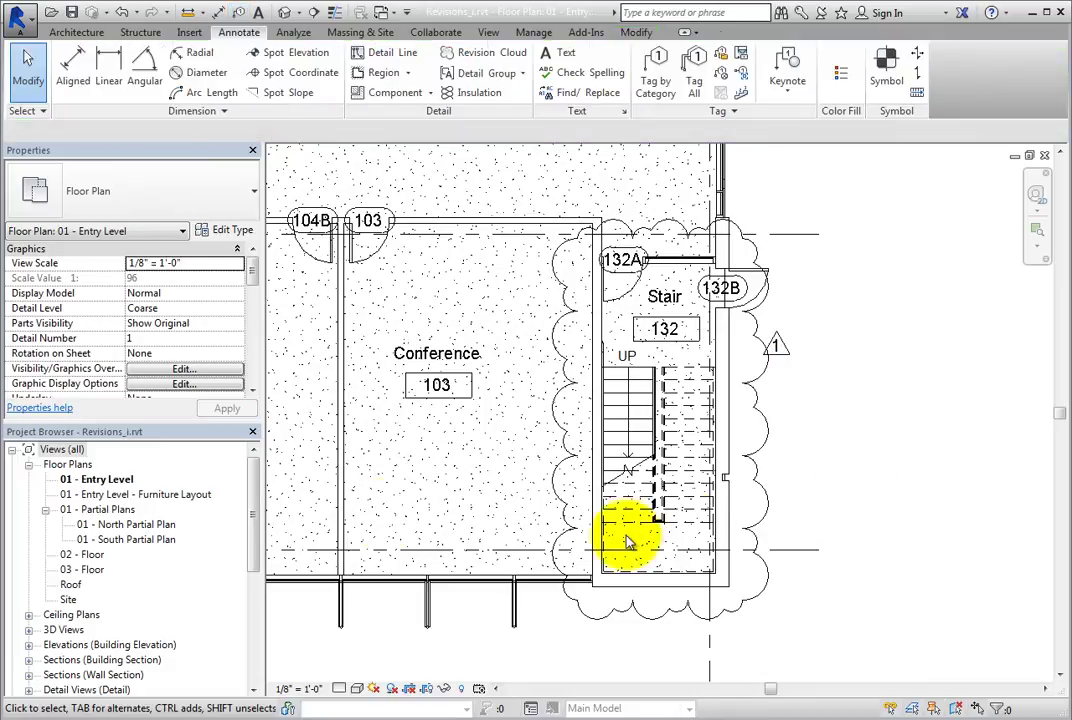
- Open sheet A101 - Floor Plan and zoom in on its revision schedule listing 1, Revision 1, Date 1
left_click_drag(256, 502, 256, 600)
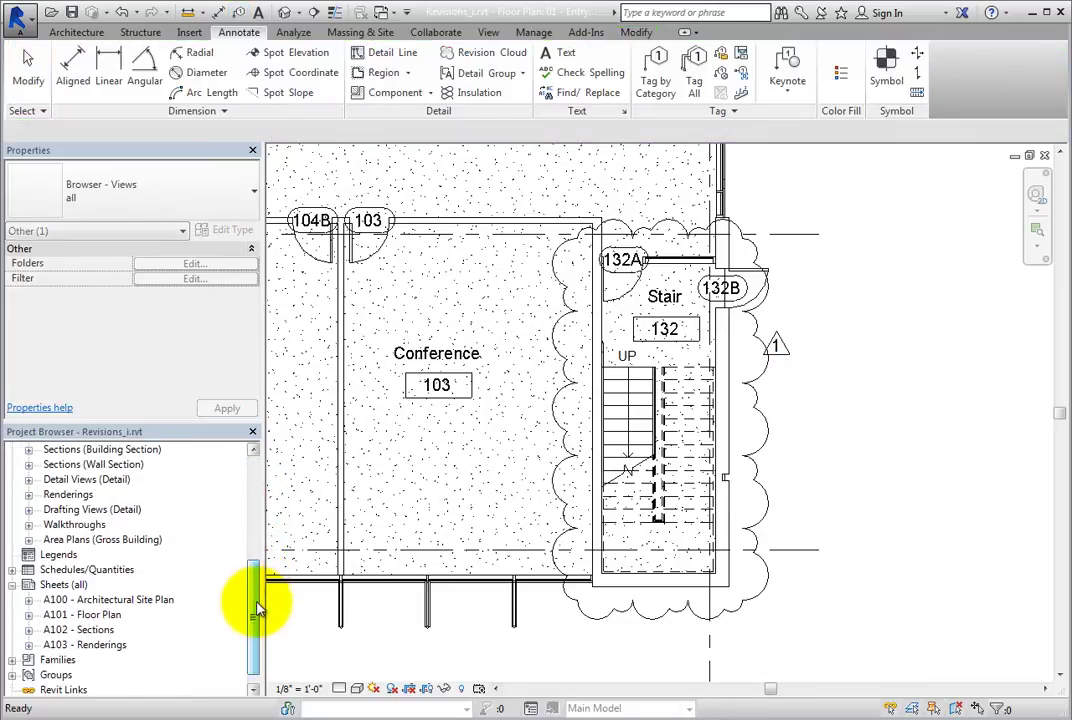
left_click(100, 615)
double_click(100, 615)
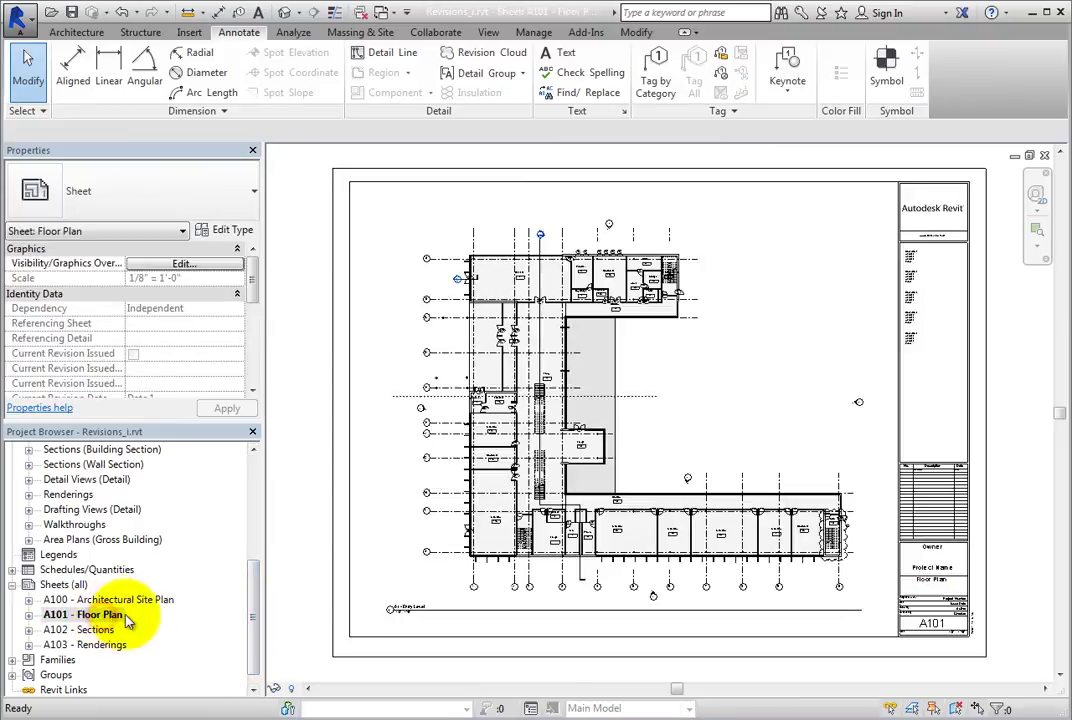
scroll(948, 487, "up", 5)
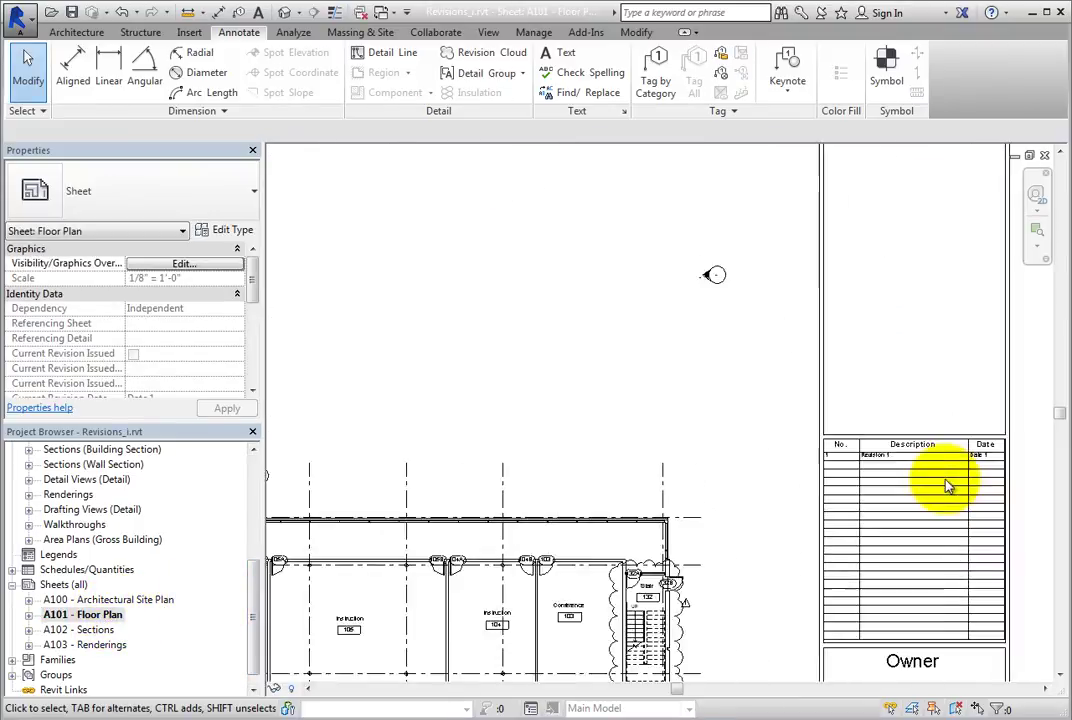
middle_click_drag(945, 486, 700, 447)
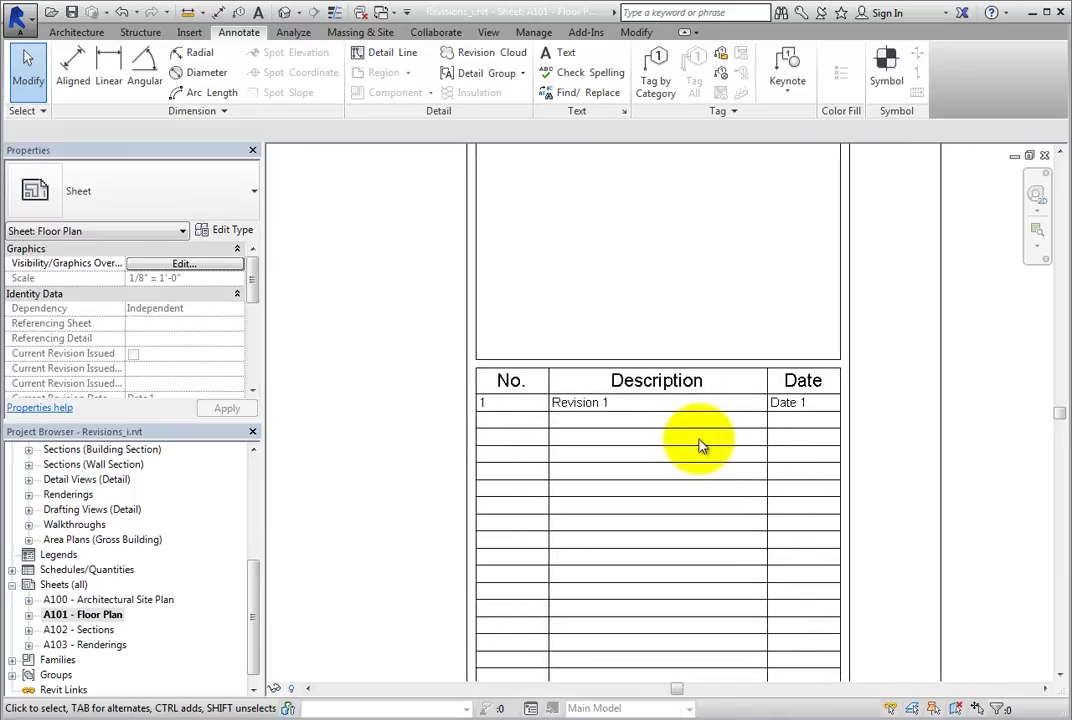